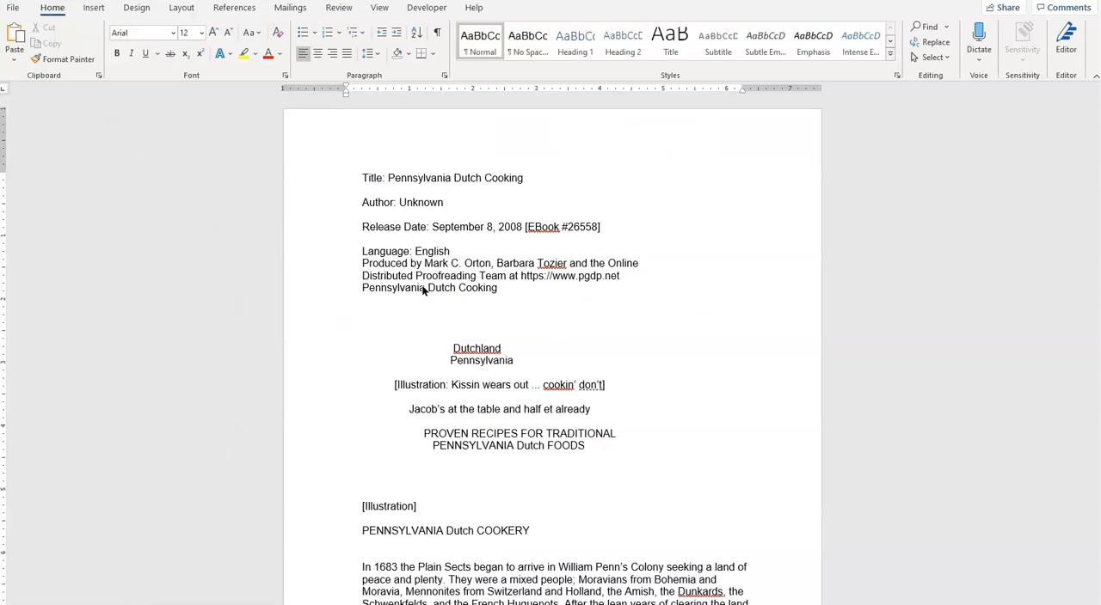
# Step: Undo the font change so the document returns to Courier New 10
pyautogui.hotkey('ctrl', 'z')
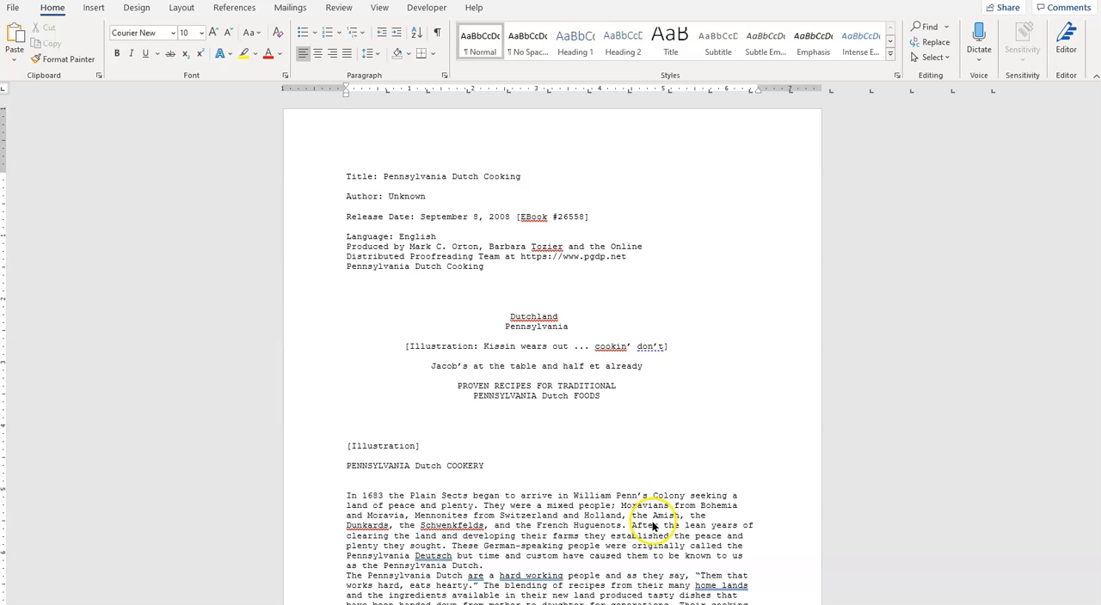
pyautogui.scroll(-3, 647, 520)
pyautogui.scroll(-3, 646, 520)
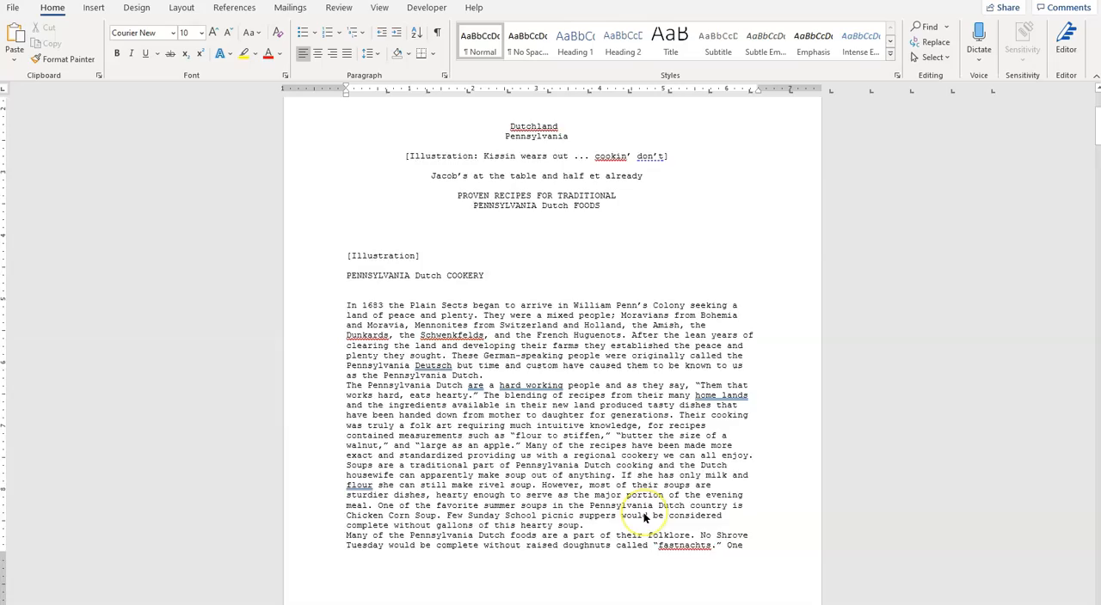
pyautogui.scroll(-4, 647, 519)
pyautogui.scroll(-3, 643, 509)
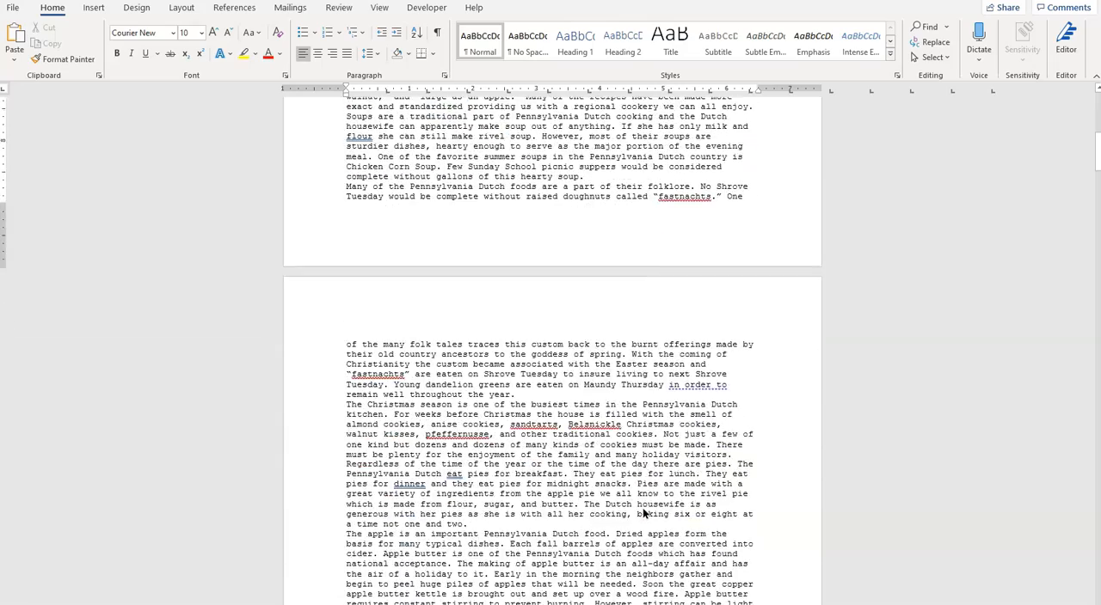
pyautogui.scroll(-4, 642, 508)
pyautogui.scroll(-2, 642, 508)
pyautogui.scroll(-3, 642, 508)
pyautogui.scroll(-2, 643, 508)
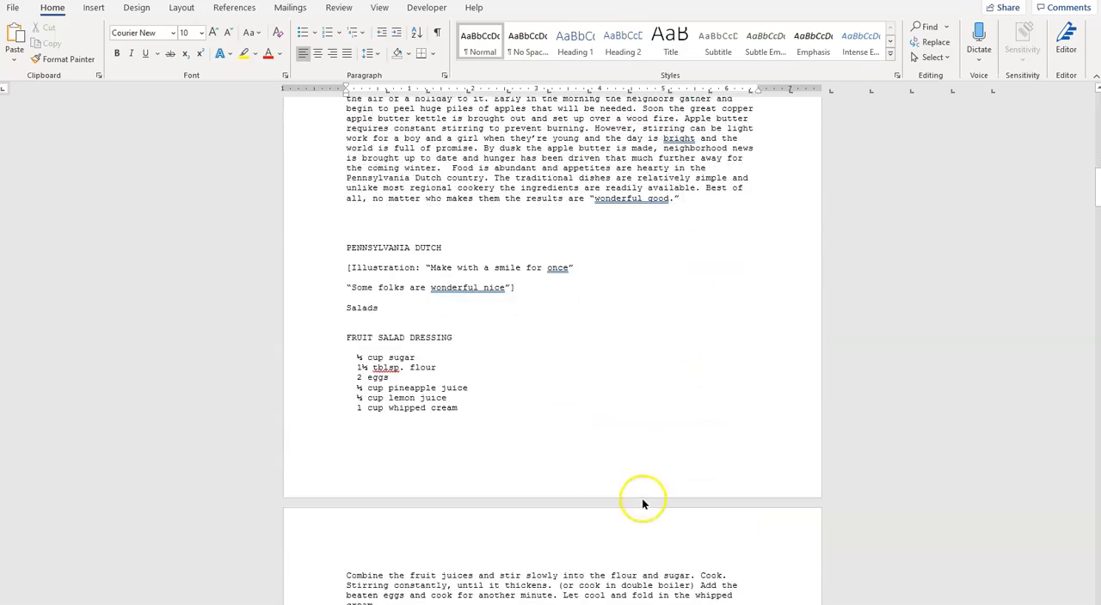
pyautogui.scroll(-3, 642, 504)
pyautogui.scroll(-3, 642, 504)
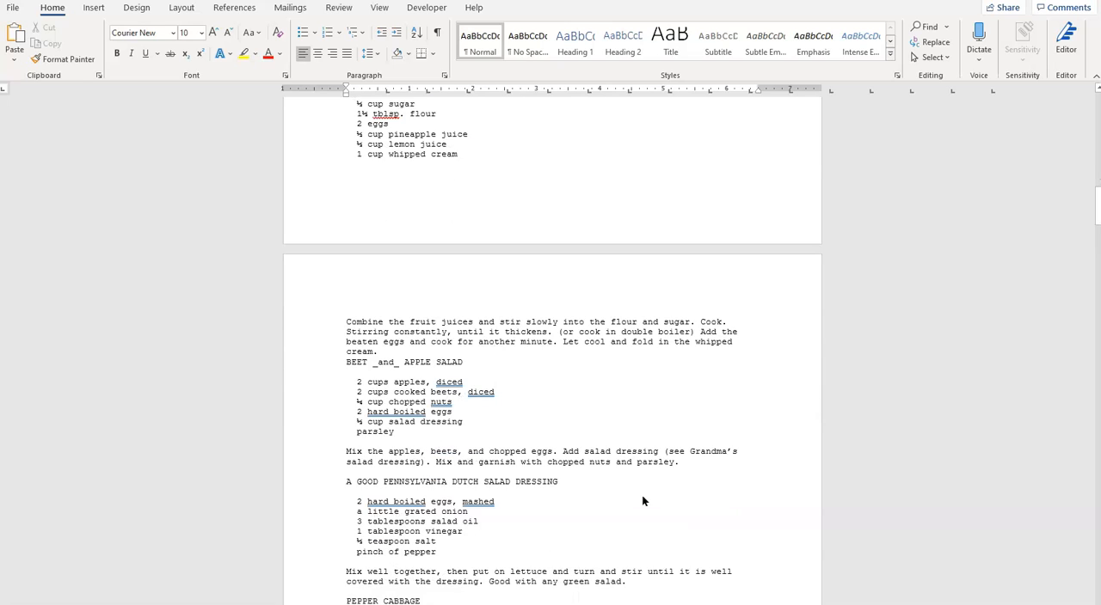
pyautogui.click(618, 504)
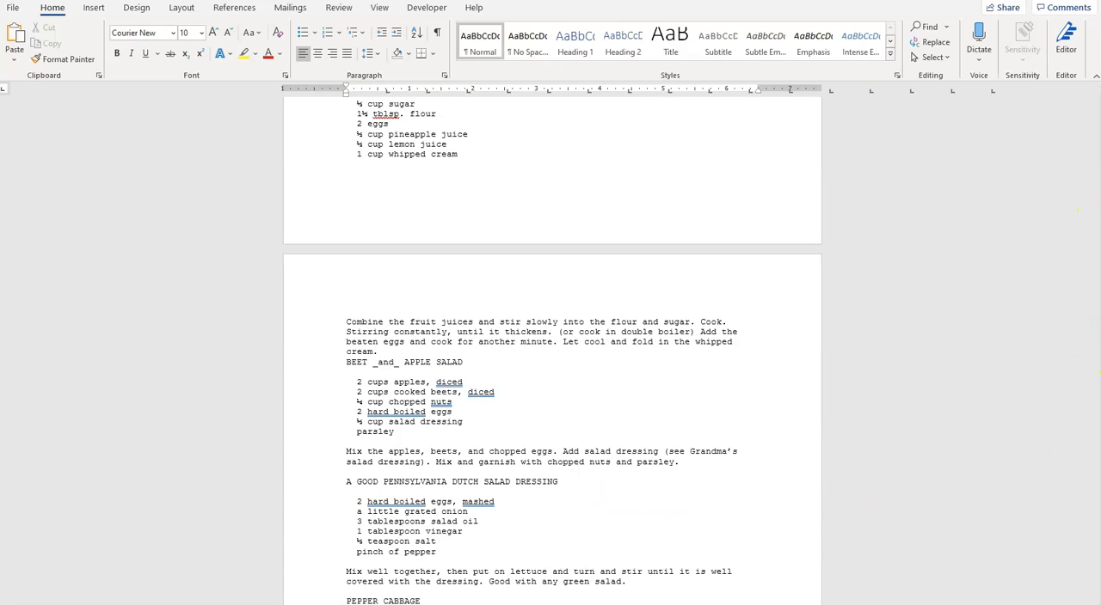
pyautogui.scroll(3, 1006, 297)
pyautogui.scroll(5, 1006, 297)
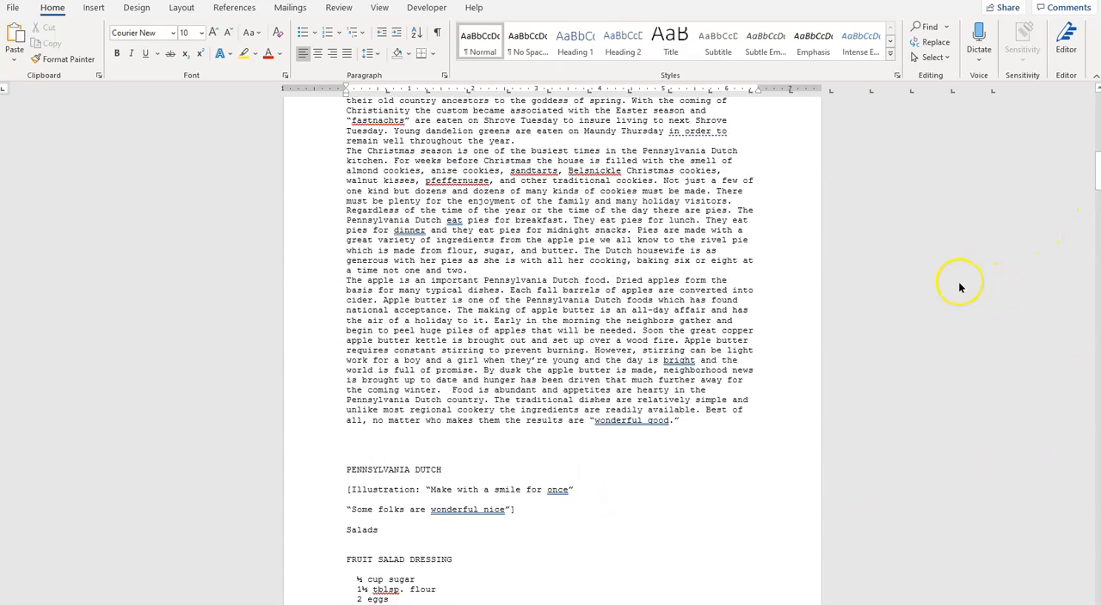
pyautogui.scroll(5, 972, 258)
pyautogui.scroll(5, 972, 258)
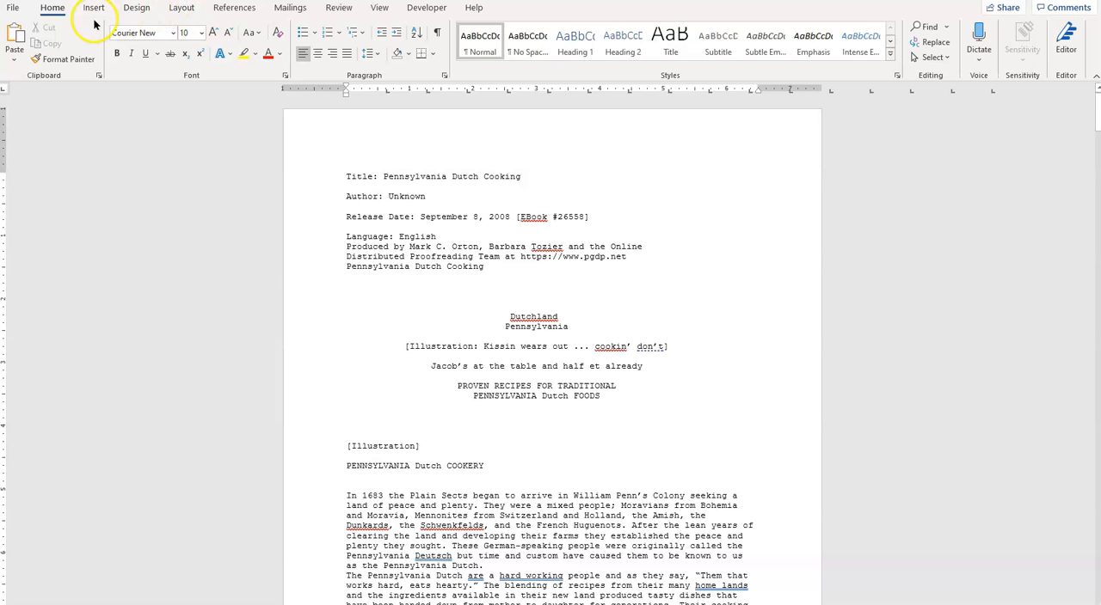
# Step: Apply the Mirrored margin preset to the document from the Layout margins list
pyautogui.click(181, 8)
pyautogui.click(19, 51)
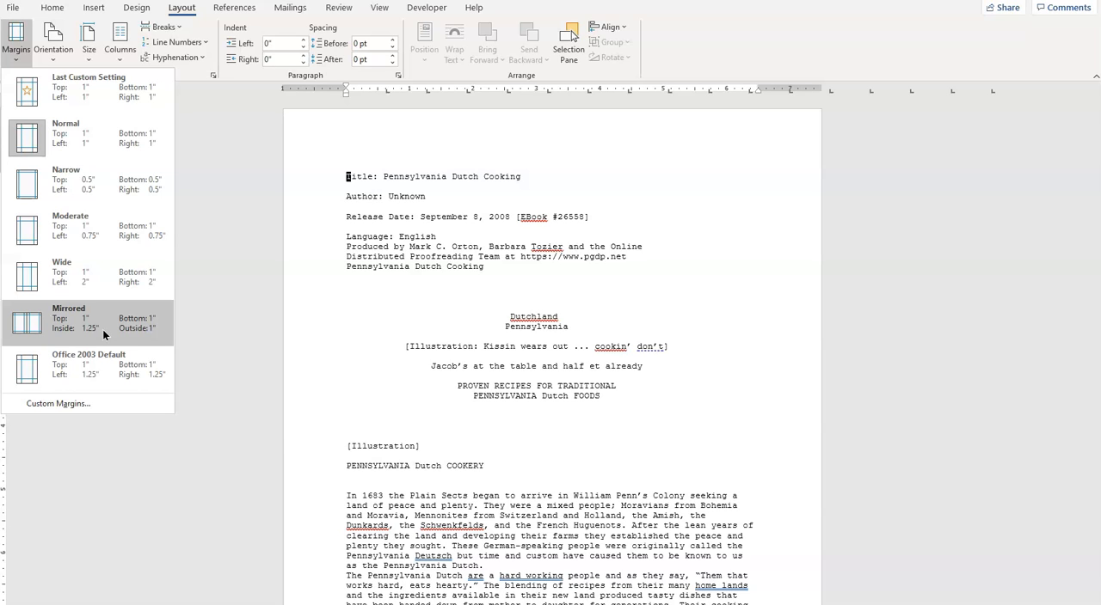
pyautogui.click(102, 329)
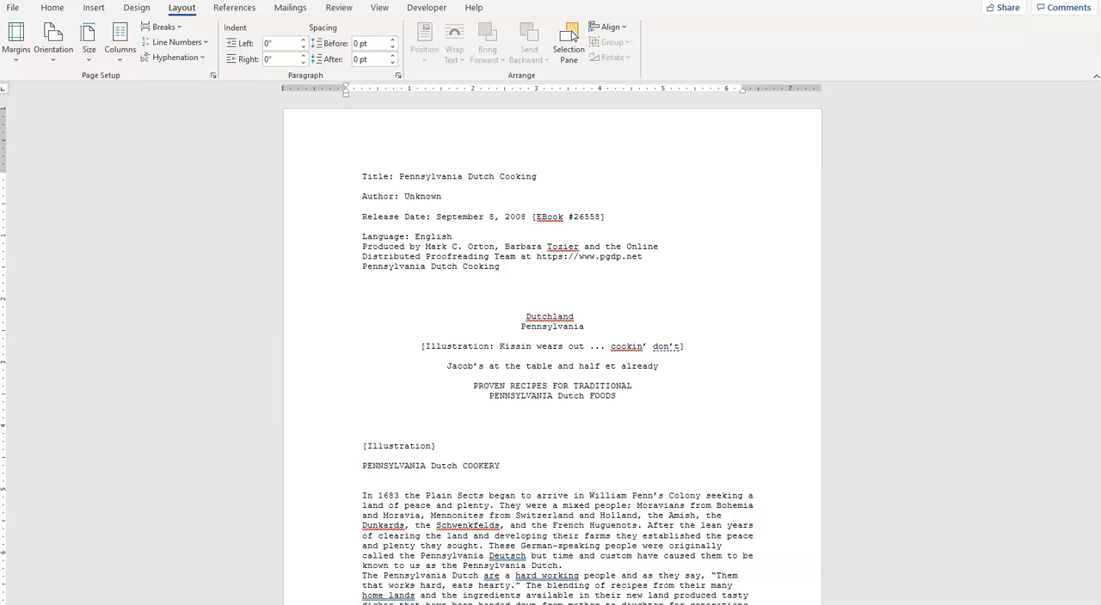
pyautogui.click(53, 8)
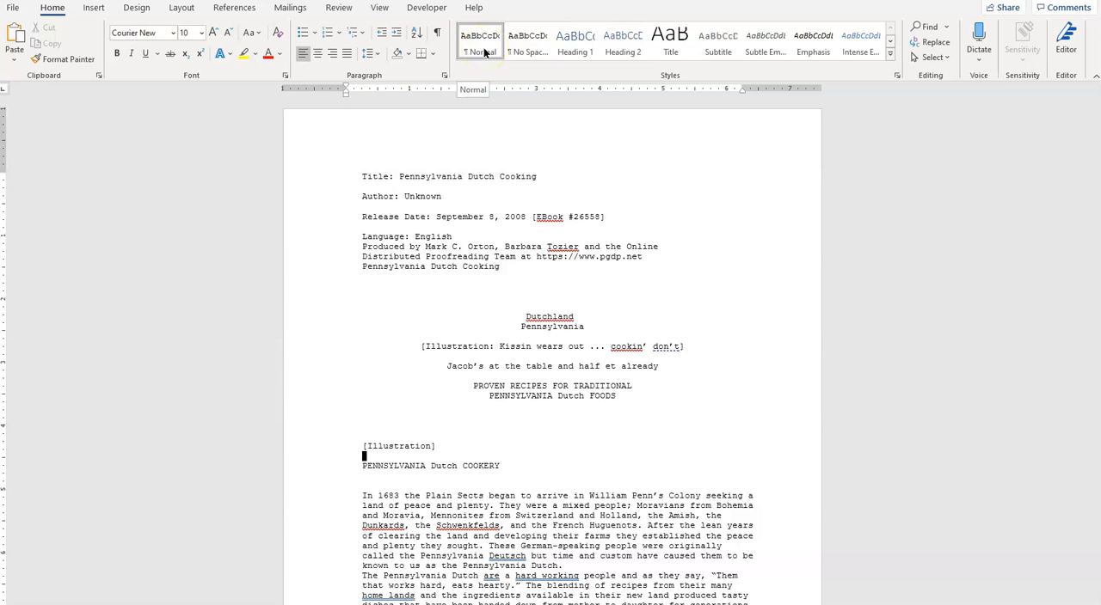
# Step: Modify the Normal style to Arial size 12 and apply it to the document
pyautogui.rightClick(483, 48)
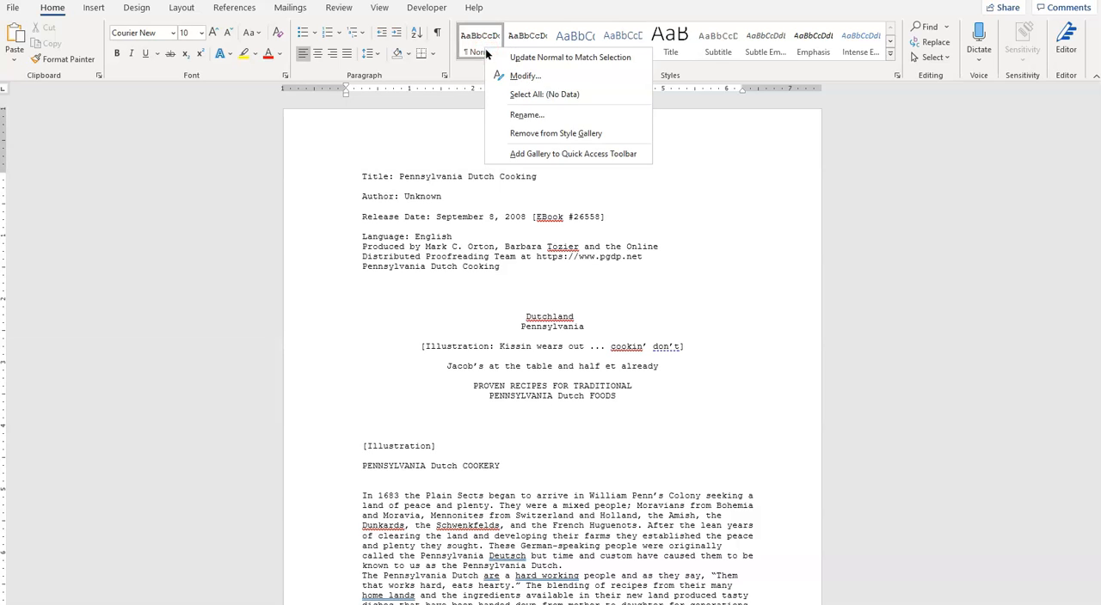
pyautogui.click(523, 76)
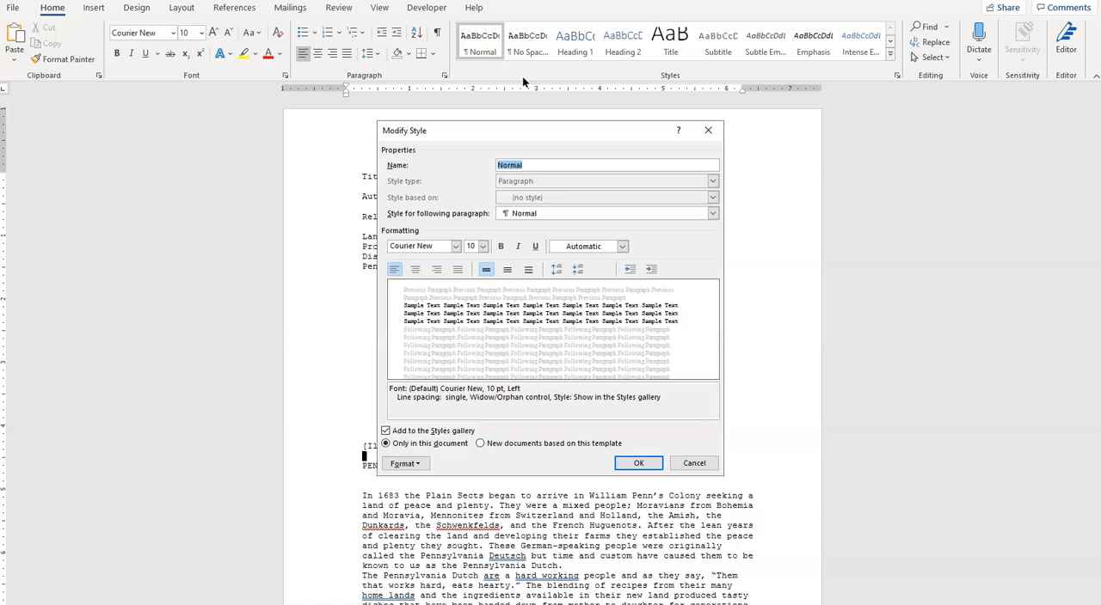
pyautogui.click(456, 247)
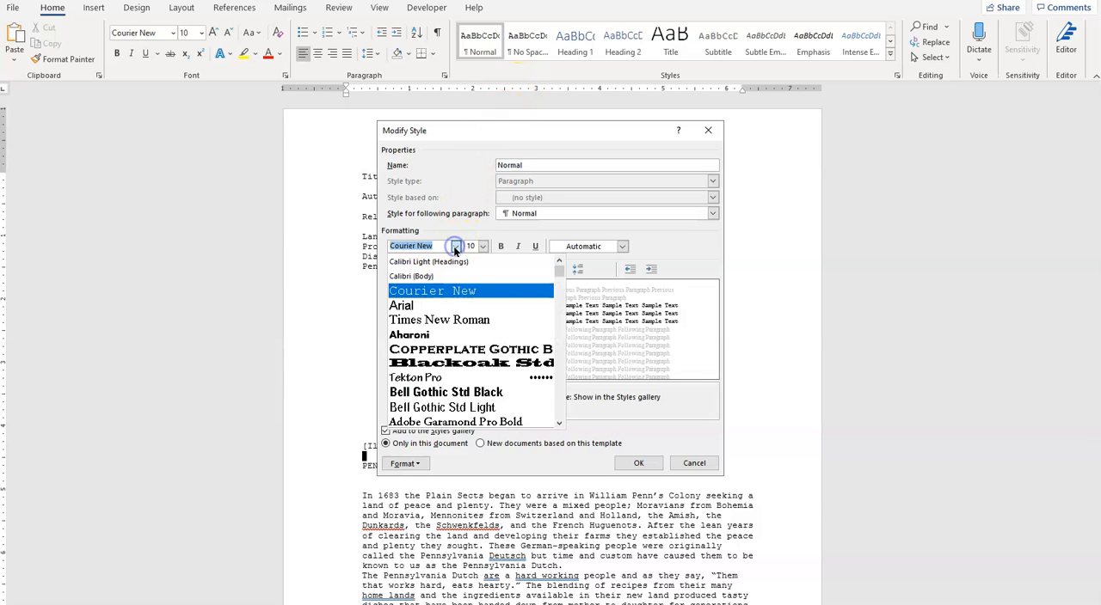
pyautogui.scroll(-4, 450, 289)
pyautogui.scroll(-2, 451, 289)
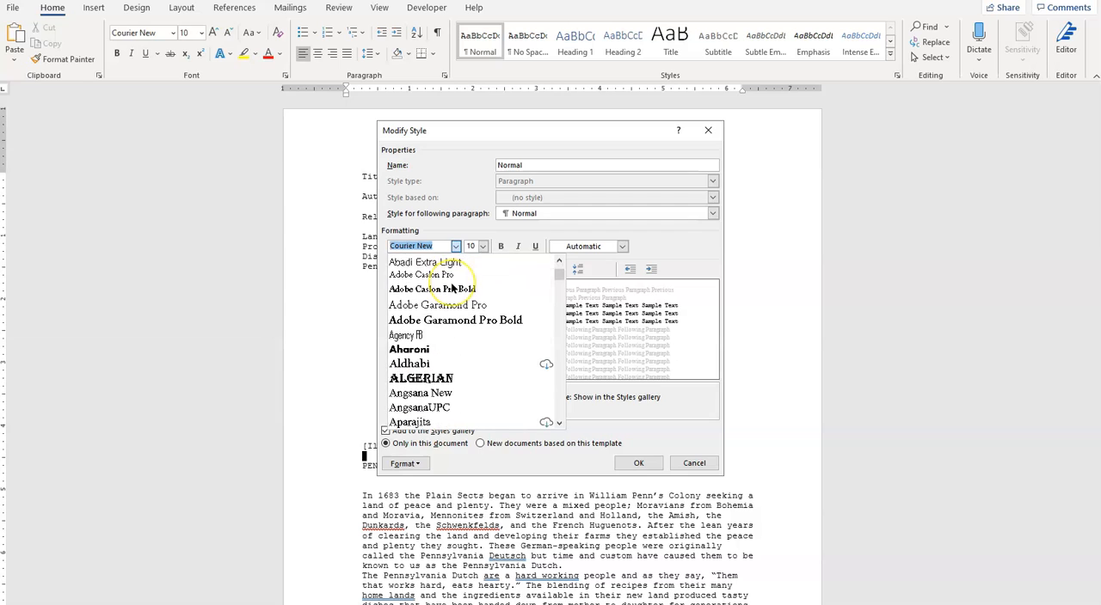
pyautogui.scroll(-5, 450, 289)
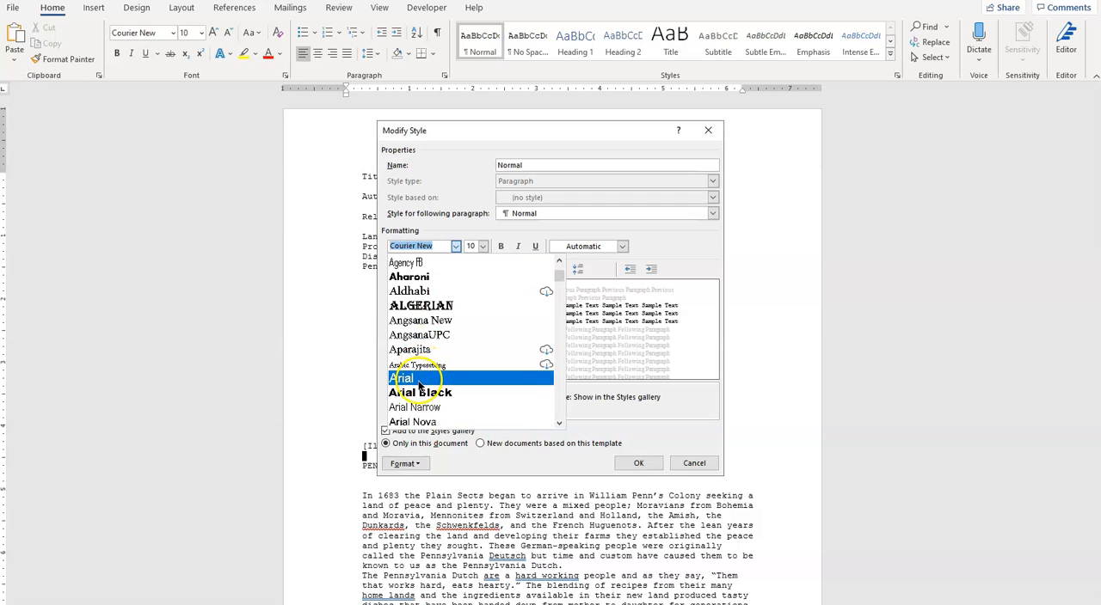
pyautogui.click(420, 383)
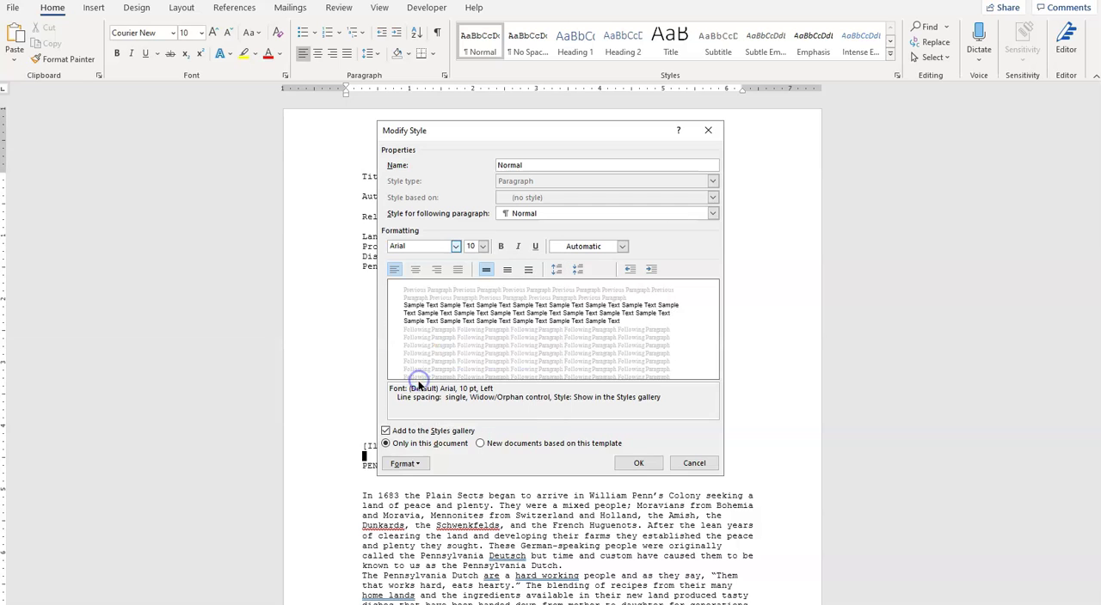
pyautogui.click(482, 247)
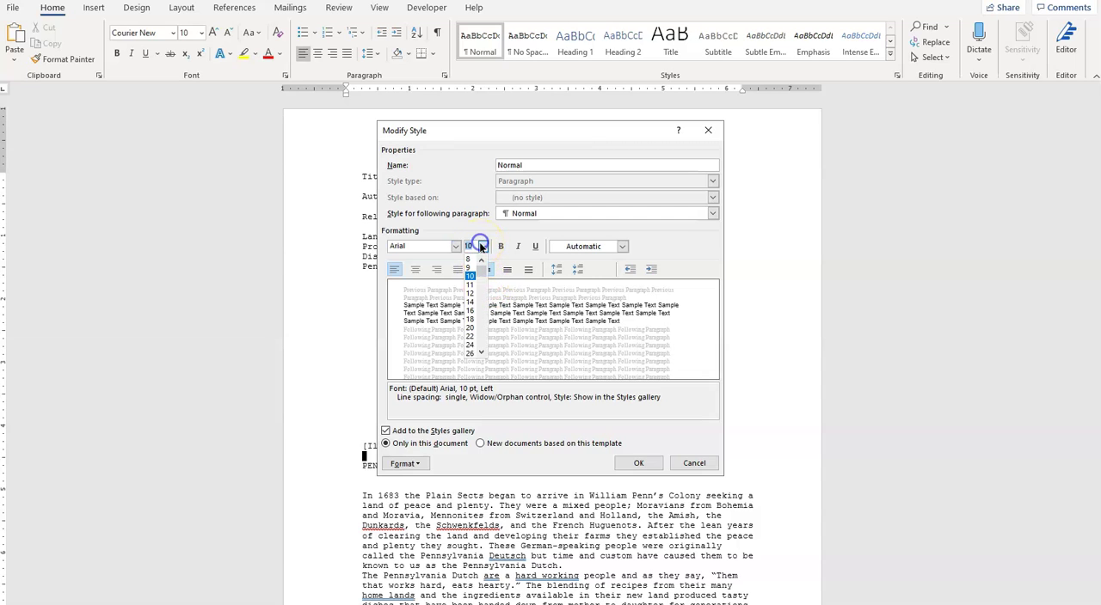
pyautogui.click(471, 297)
pyautogui.click(639, 462)
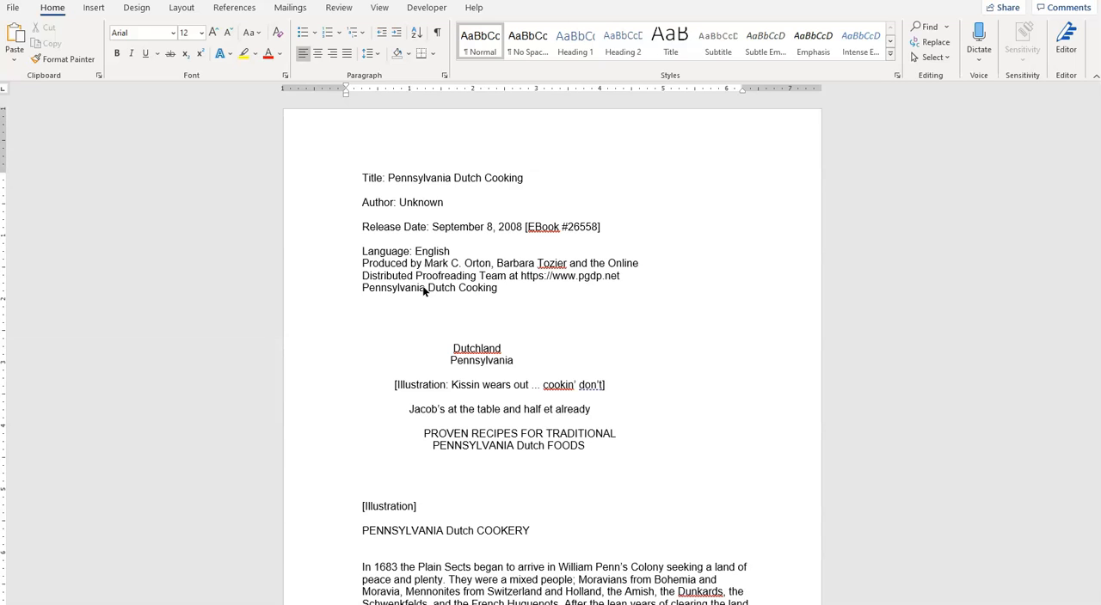
# Step: Add blank lines below the Pennsylvania Dutch Cooking title and then remove them again
pyautogui.doubleClick(504, 288)
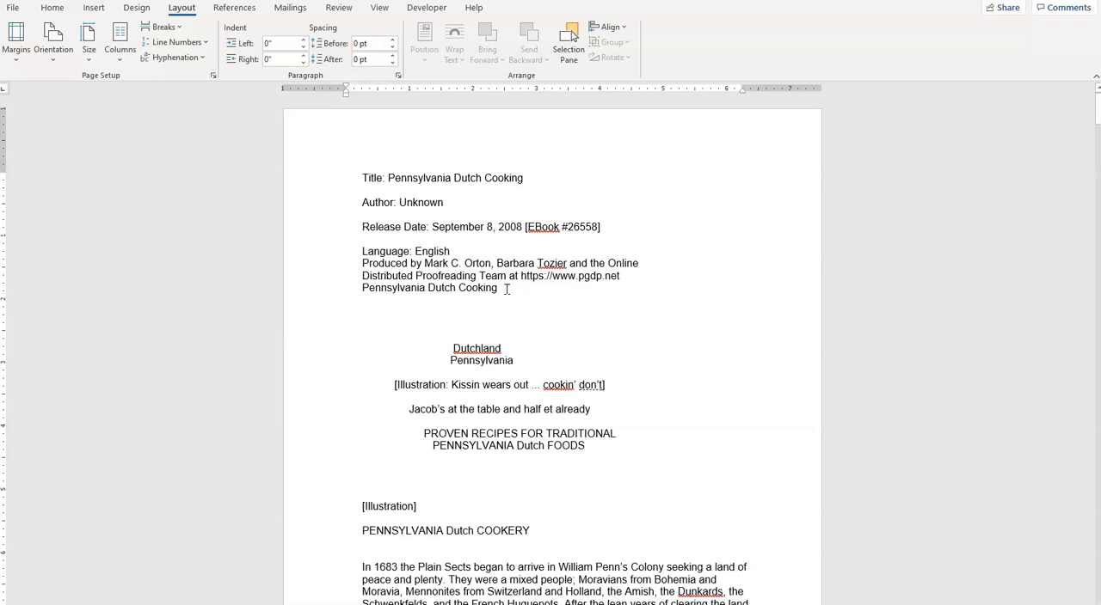
pyautogui.click(508, 284)
pyautogui.press('Return')
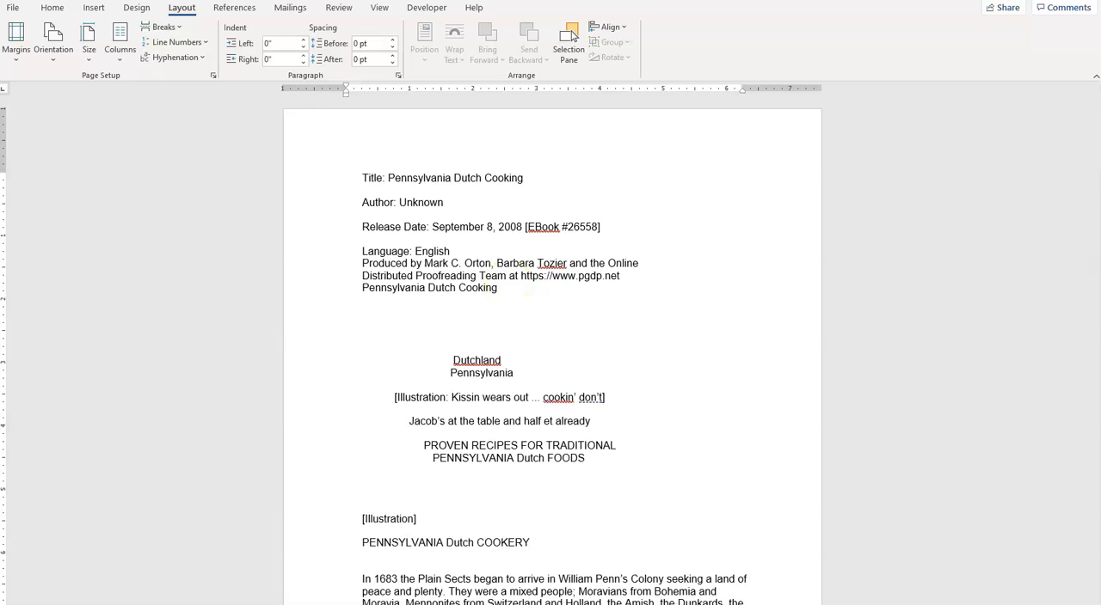
pyautogui.press('Return')
pyautogui.press('Return')
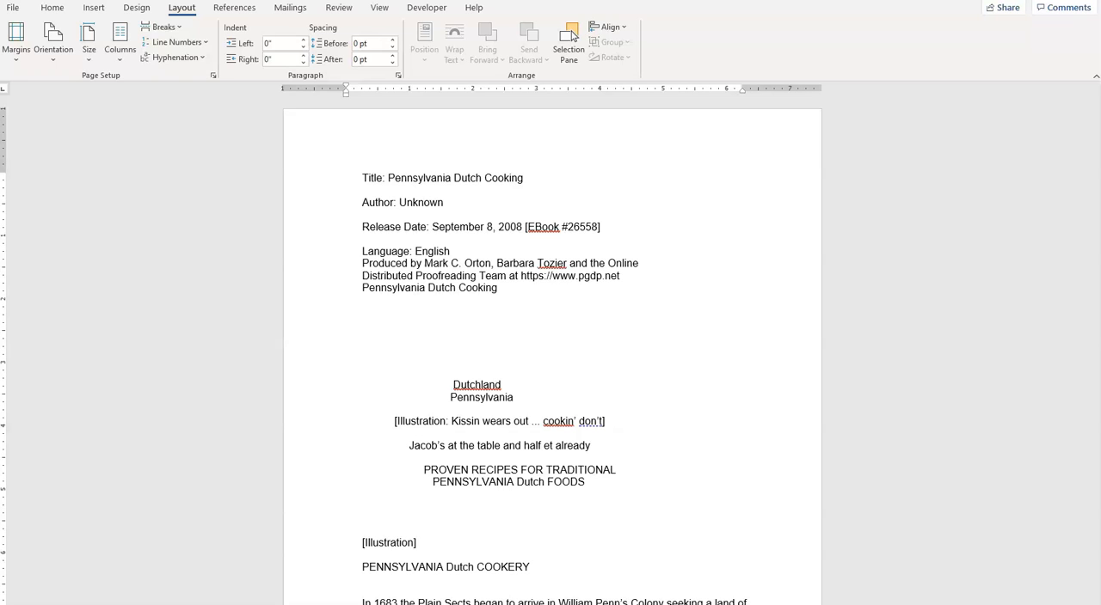
pyautogui.press('BackSpace')
pyautogui.press('BackSpace')
pyautogui.press('BackSpace')
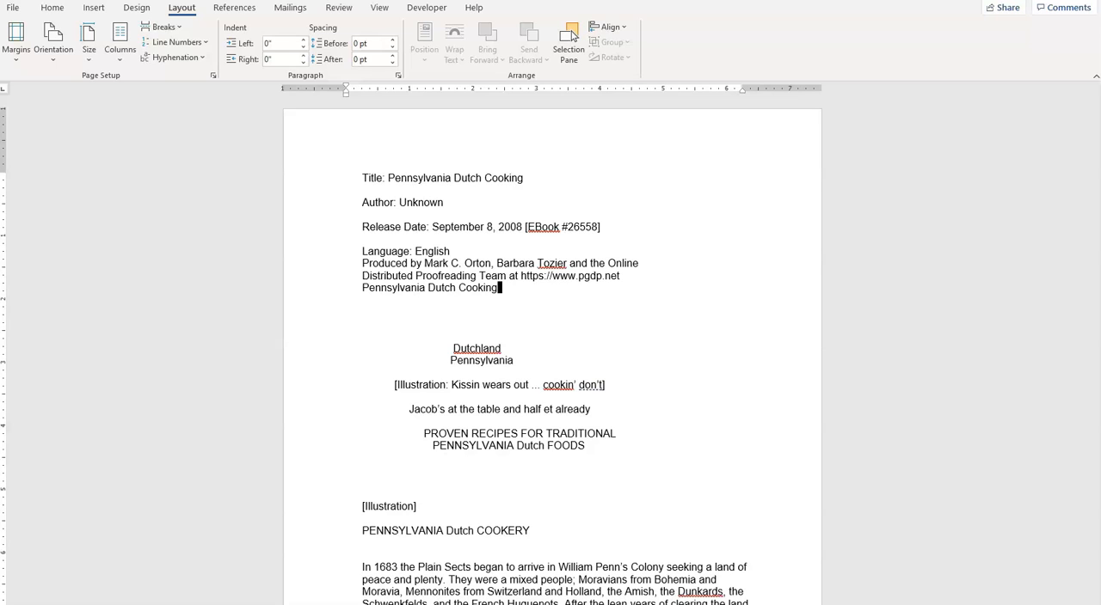
# Step: Leave the insertion point right after 'Cooking' at the end of the title line
pyautogui.click(381, 209)
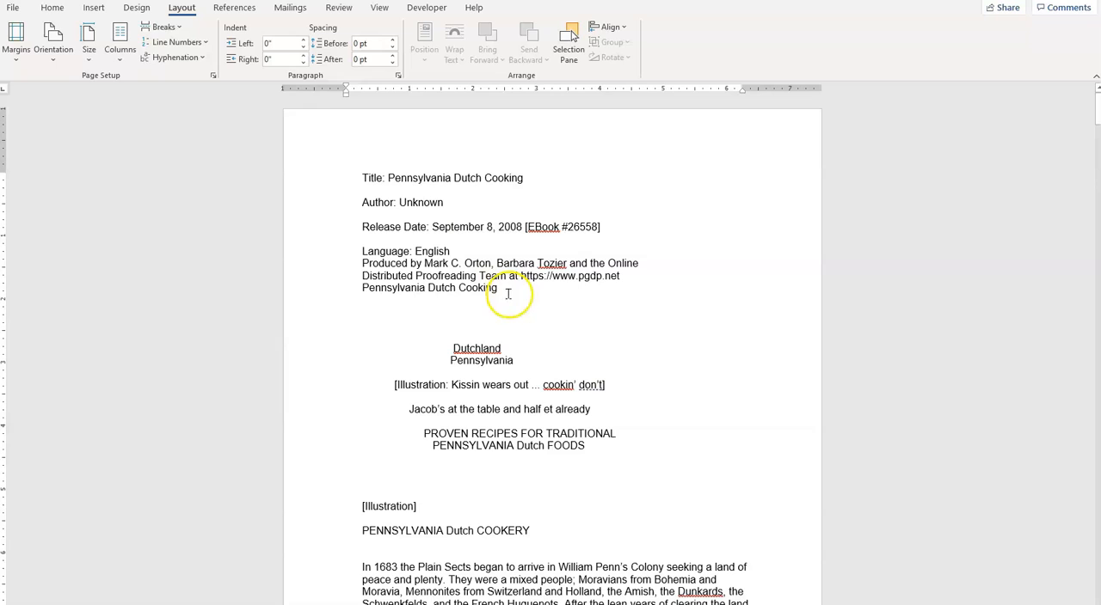
pyautogui.moveTo(507, 293); pyautogui.dragTo(500, 290)
pyautogui.click(506, 291)
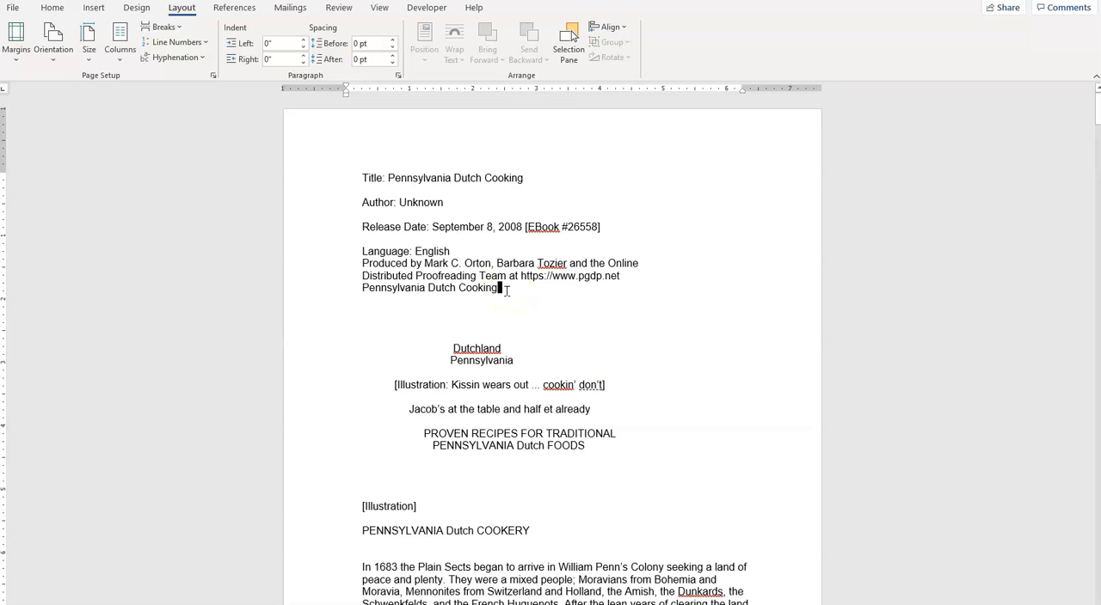
pyautogui.hotkey('shift', 'Right')
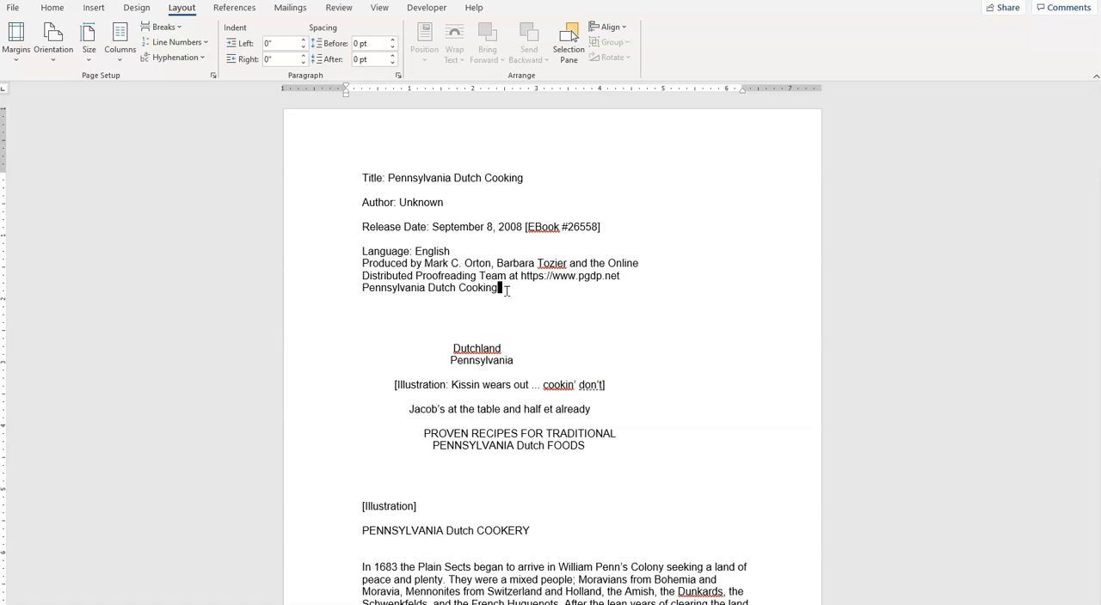
pyautogui.press('Left')
# Step: Insert a next-page section break after the Pennsylvania Dutch Cooking title line
pyautogui.click(176, 30)
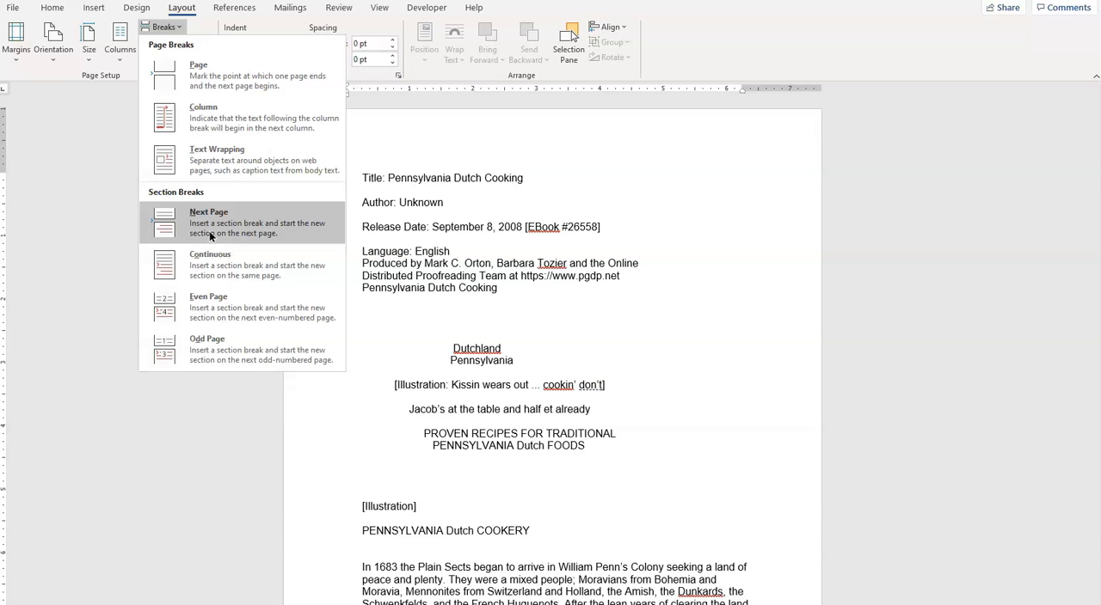
pyautogui.click(209, 231)
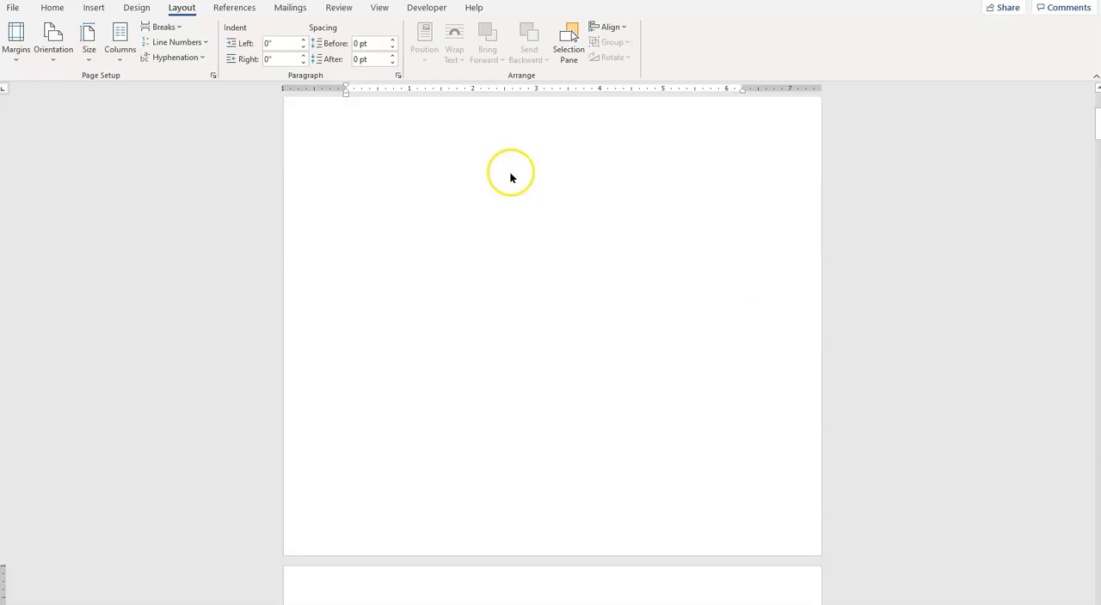
pyautogui.click(53, 7)
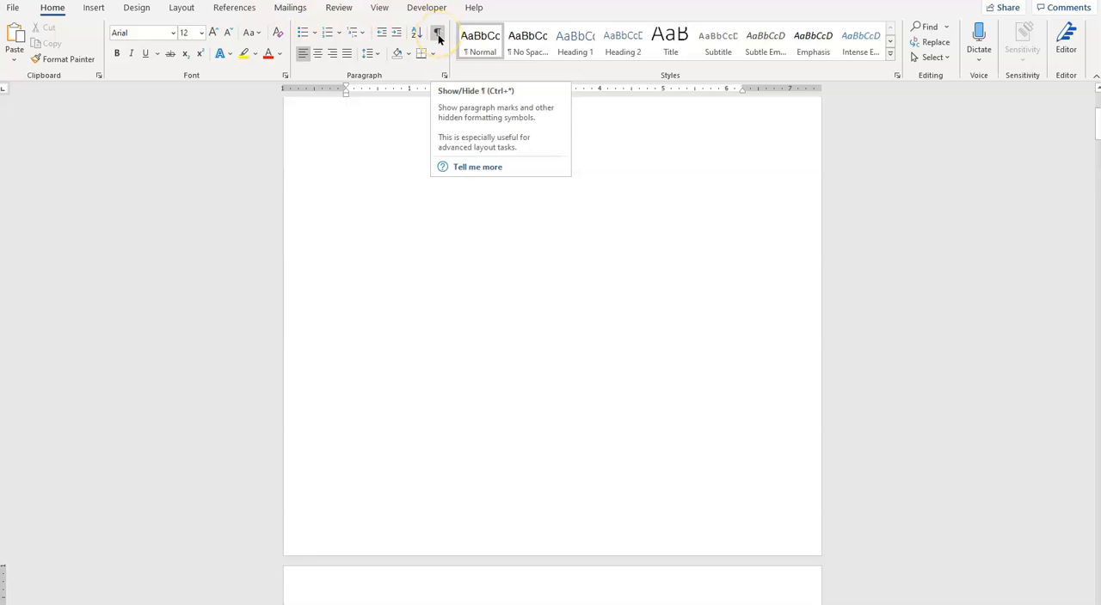
pyautogui.click(438, 36)
pyautogui.scroll(3, 506, 257)
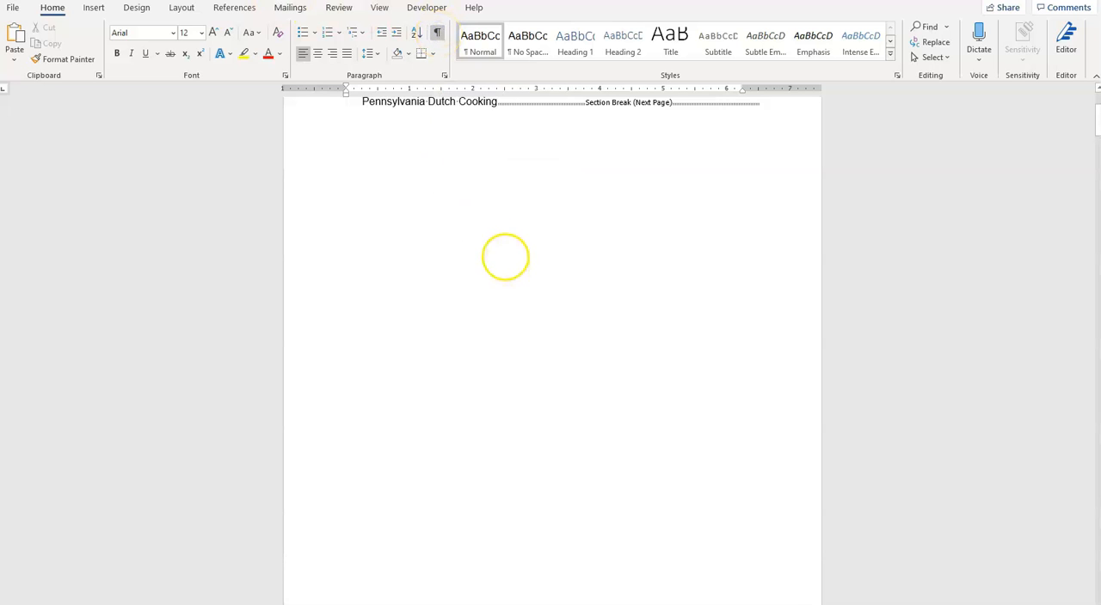
pyautogui.scroll(3, 506, 258)
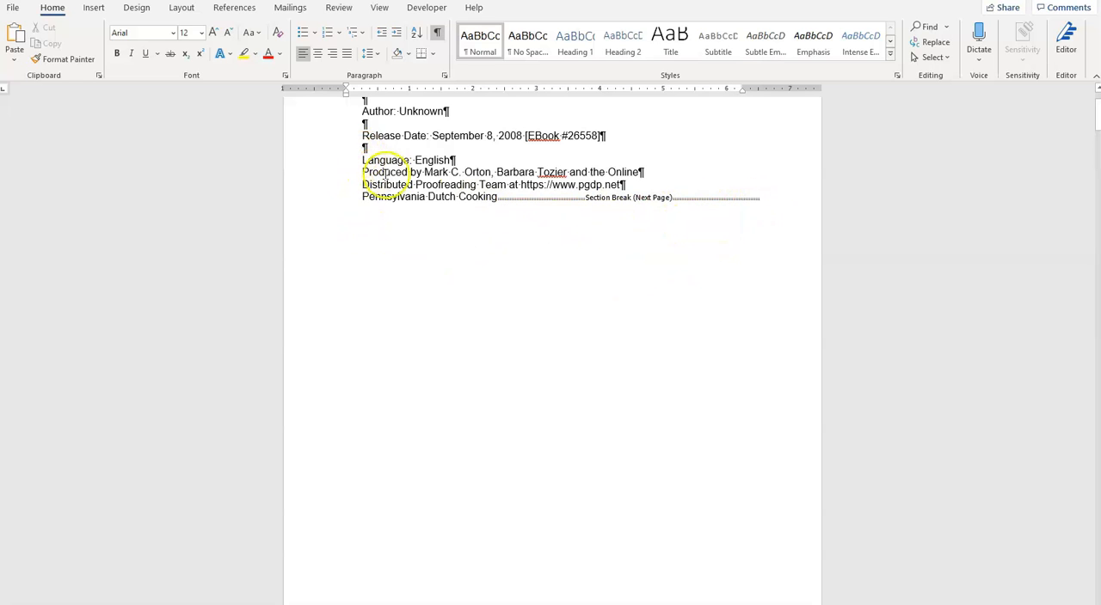
pyautogui.scroll(3, 447, 243)
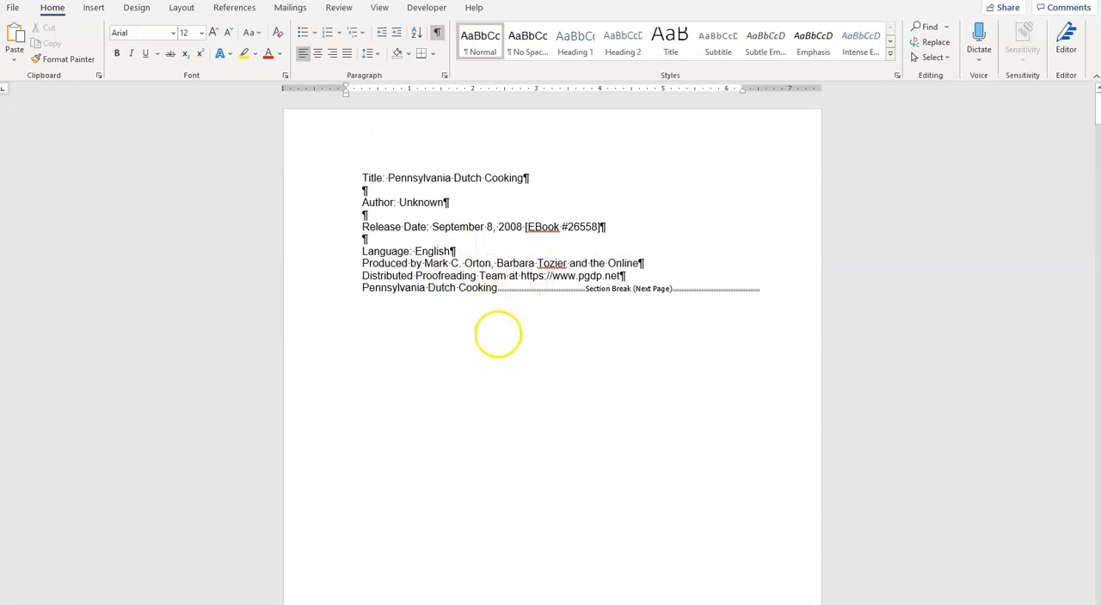
pyautogui.scroll(-3, 498, 338)
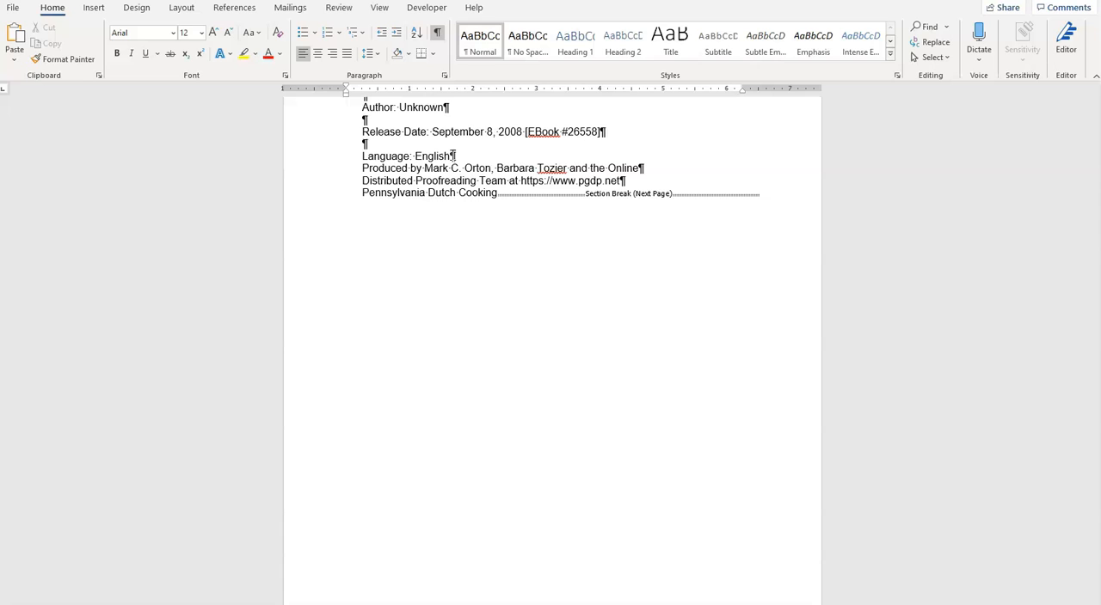
pyautogui.click(435, 35)
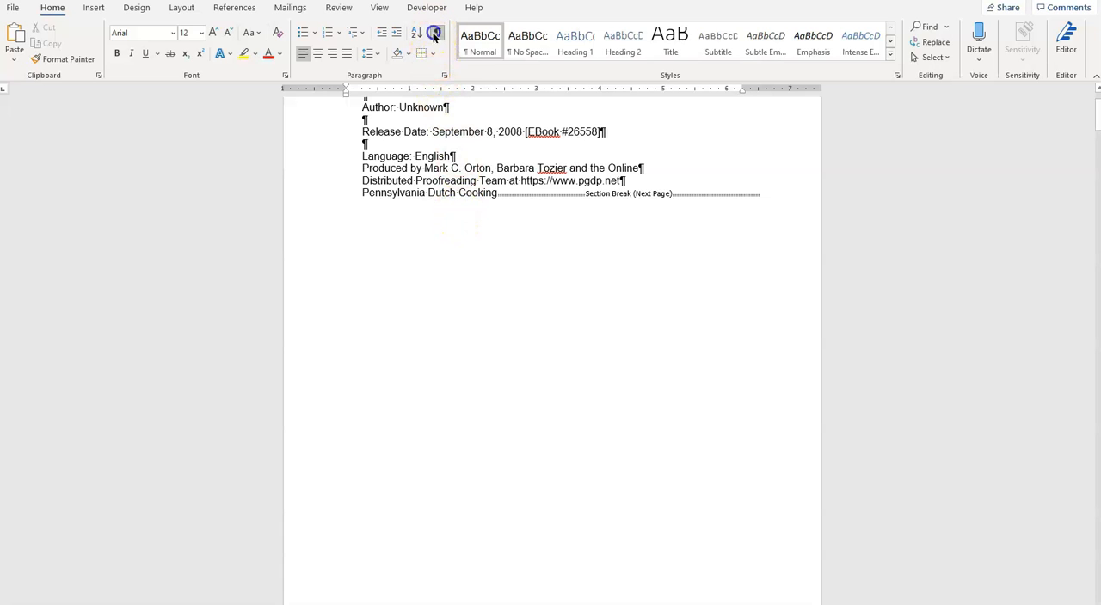
pyautogui.click(437, 33)
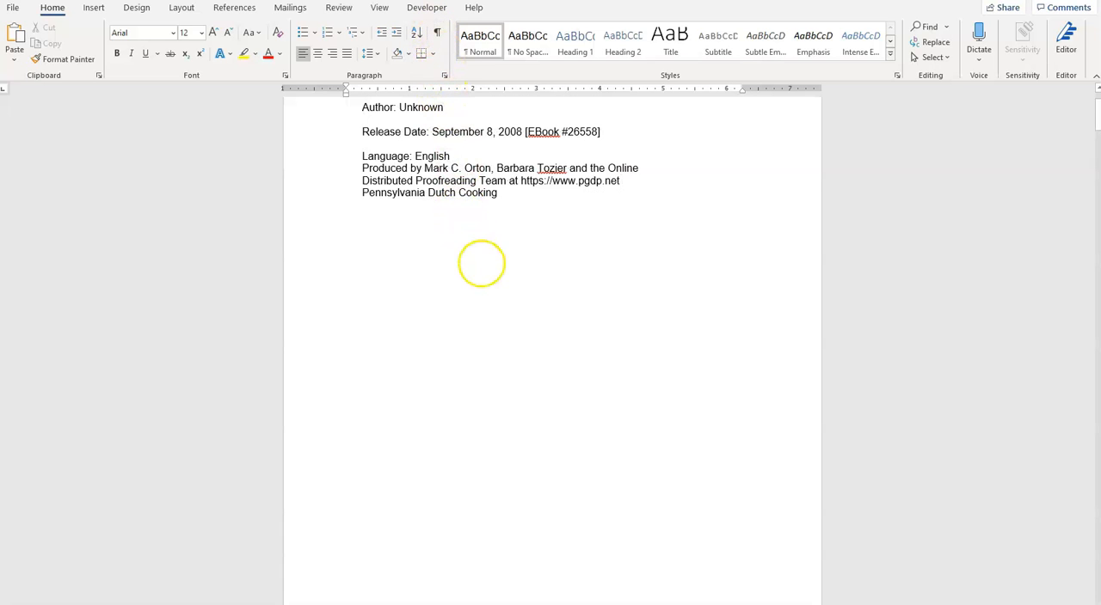
pyautogui.scroll(-3, 481, 254)
pyautogui.scroll(-3, 482, 253)
pyautogui.scroll(-3, 481, 254)
pyautogui.scroll(-2, 482, 249)
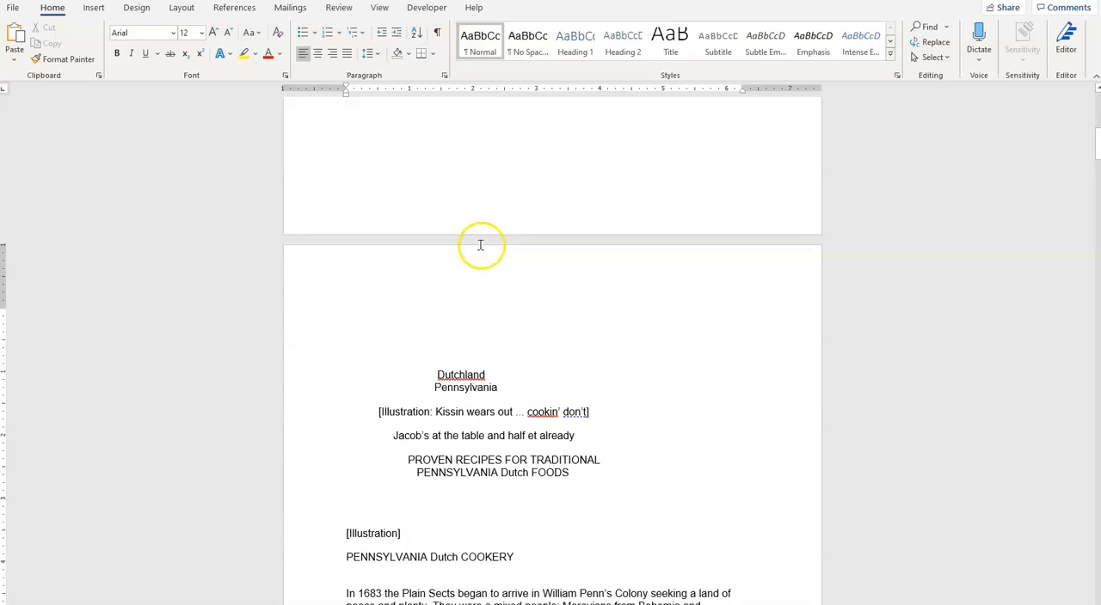
pyautogui.scroll(-2, 481, 247)
pyautogui.scroll(-2, 482, 246)
pyautogui.scroll(-2, 482, 246)
pyautogui.scroll(-3, 482, 246)
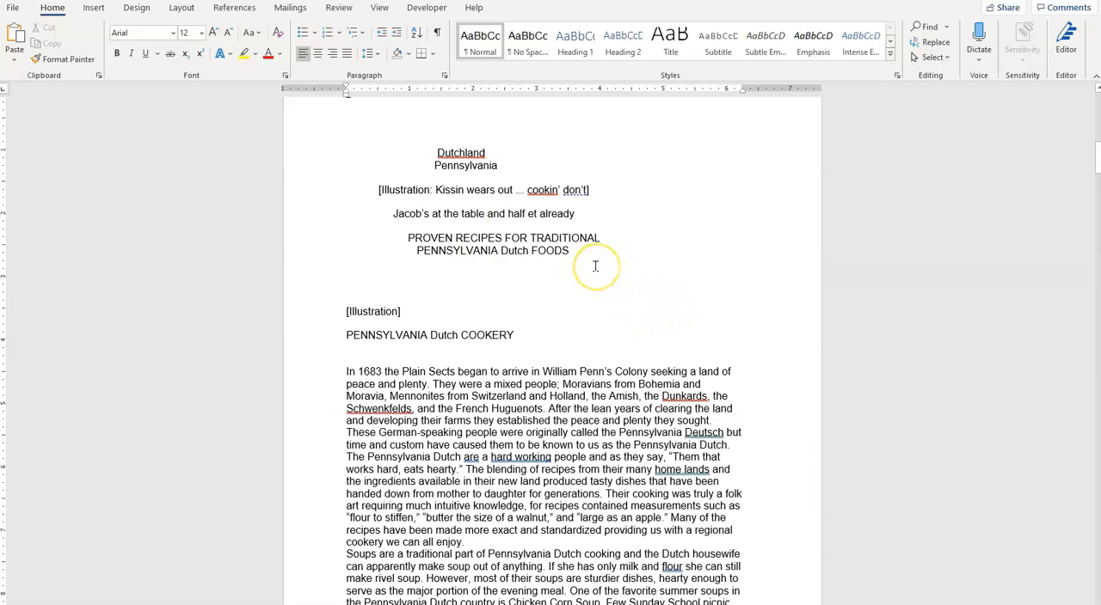
pyautogui.scroll(-3, 595, 267)
pyautogui.scroll(-3, 595, 267)
pyautogui.scroll(-3, 595, 266)
pyautogui.scroll(-3, 595, 266)
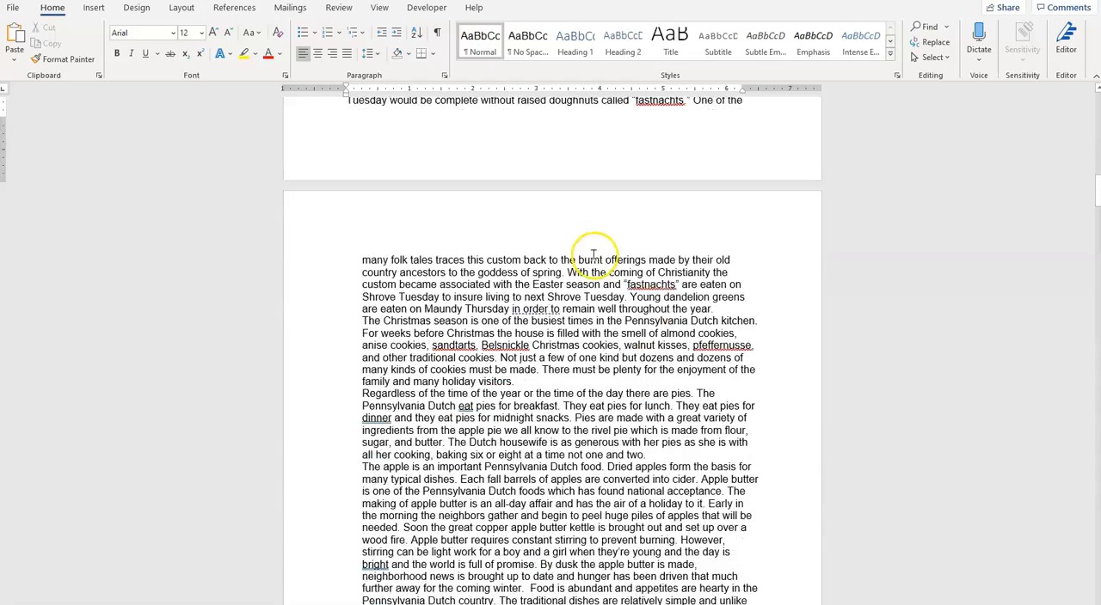
pyautogui.scroll(-5, 593, 253)
pyautogui.scroll(-3, 592, 253)
pyautogui.scroll(-2, 593, 253)
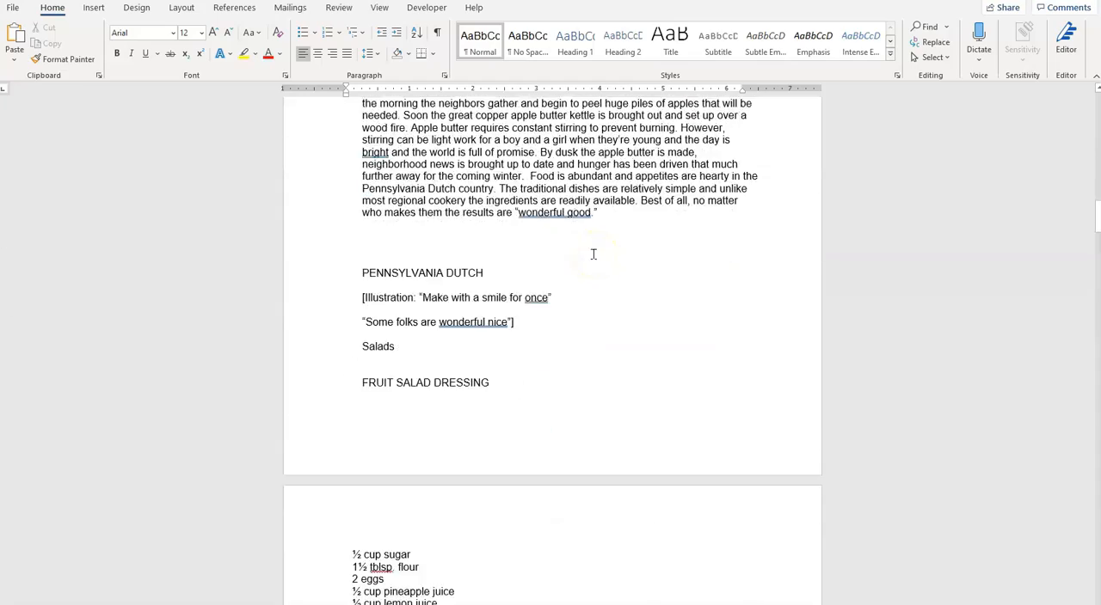
pyautogui.scroll(5, 593, 253)
pyautogui.scroll(3, 592, 252)
pyautogui.scroll(3, 592, 252)
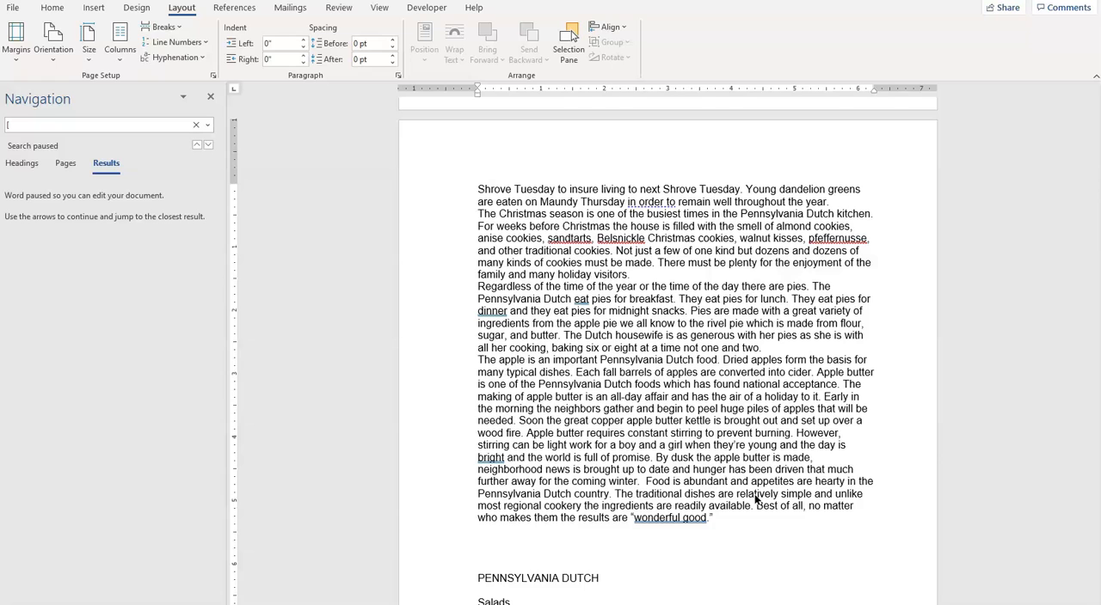
pyautogui.scroll(-1, 757, 500)
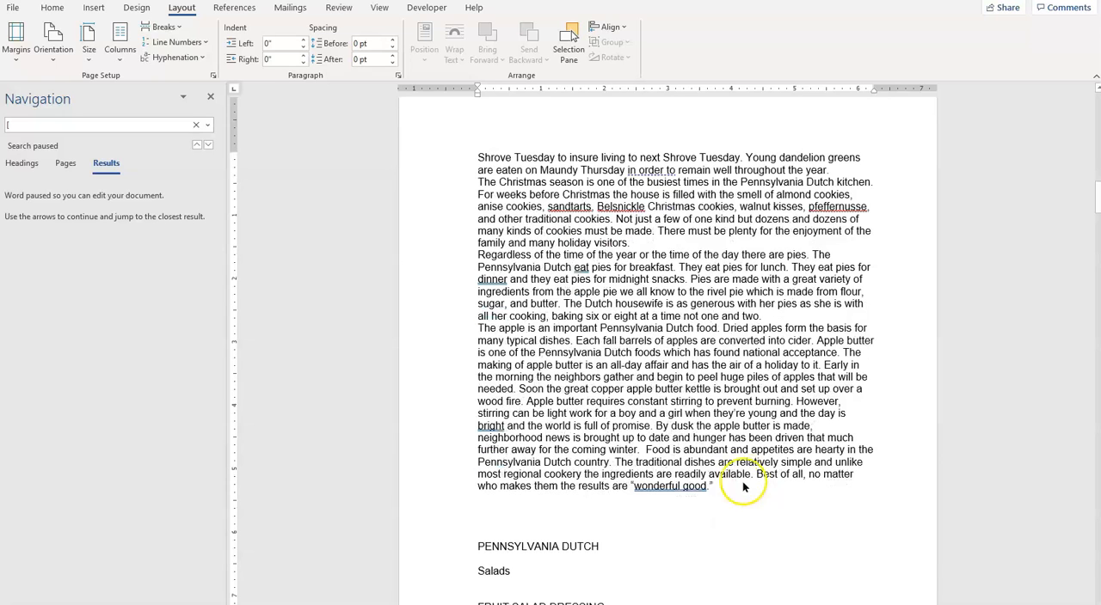
# Step: Place the insertion point after 'wonderful good.' at the end of the preface
pyautogui.click(727, 487)
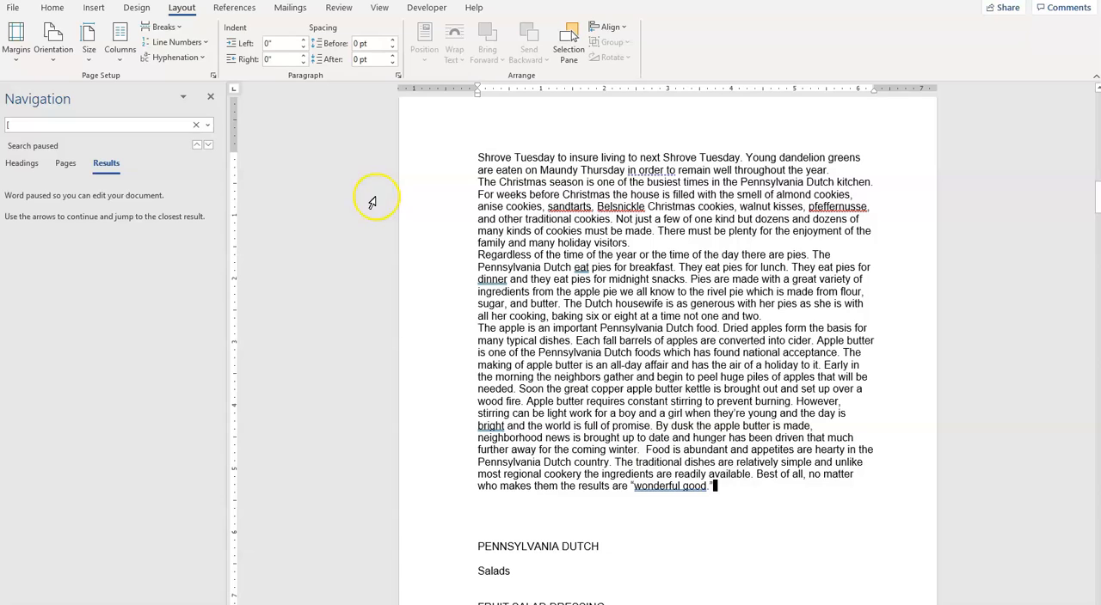
# Step: Insert a next-page section break after the preface and delete blank lines above PENNSYLVANIA DUTCH
pyautogui.click(182, 8)
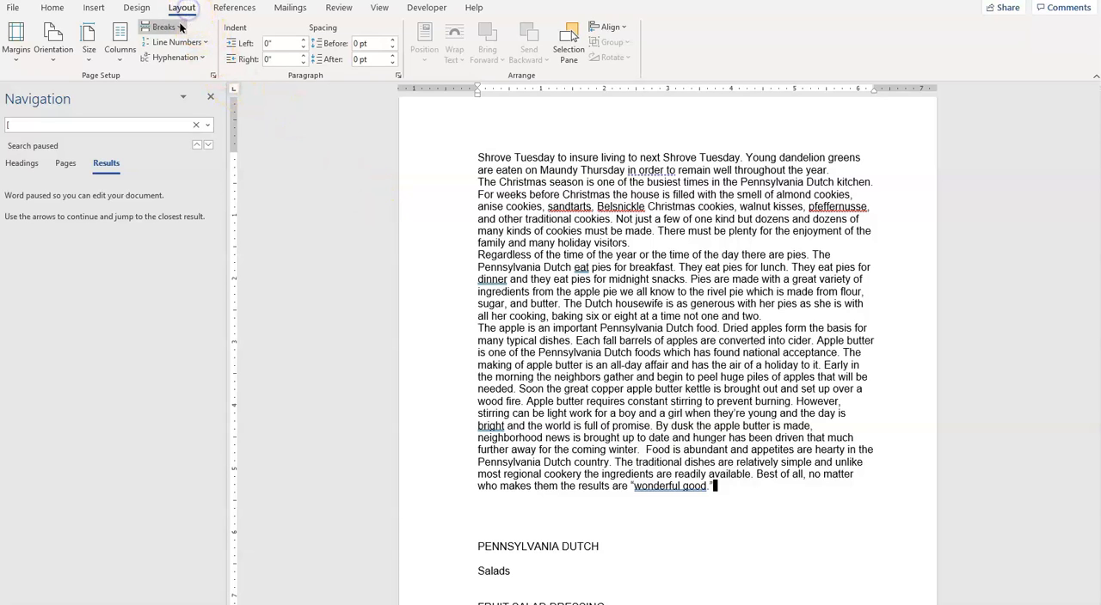
pyautogui.click(178, 33)
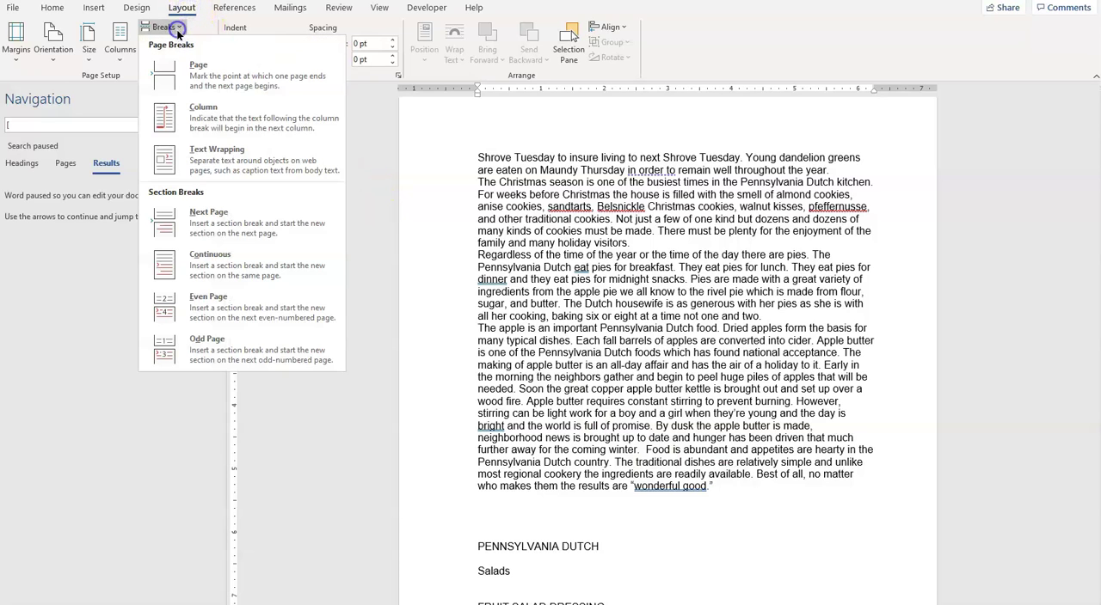
pyautogui.click(215, 222)
pyautogui.scroll(-3, 505, 509)
pyautogui.scroll(-3, 505, 509)
pyautogui.scroll(-2, 505, 509)
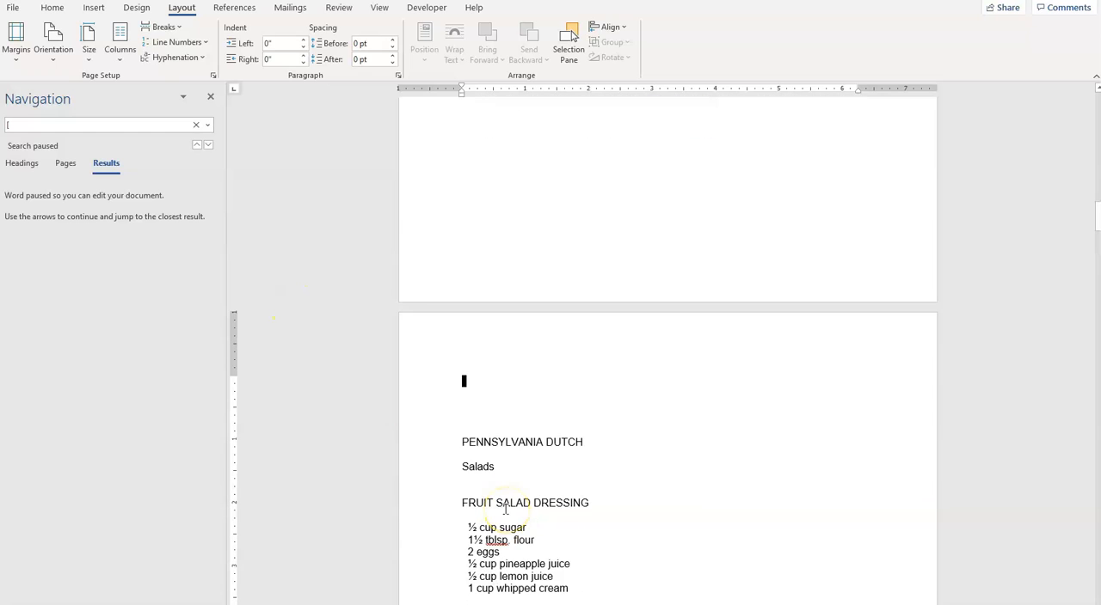
pyautogui.press('Delete')
pyautogui.press('BackSpace')
pyautogui.press('BackSpace')
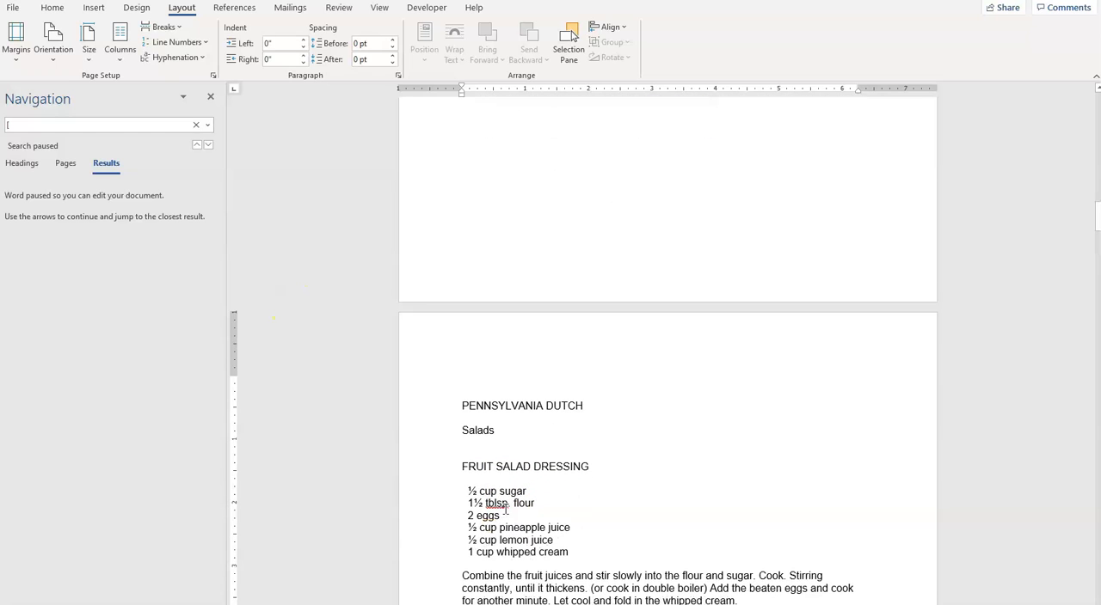
# Step: Insert a next-page section break after the Salads title so Fruit Salad Dressing starts a new page
pyautogui.press('BackSpace')
pyautogui.press('BackSpace')
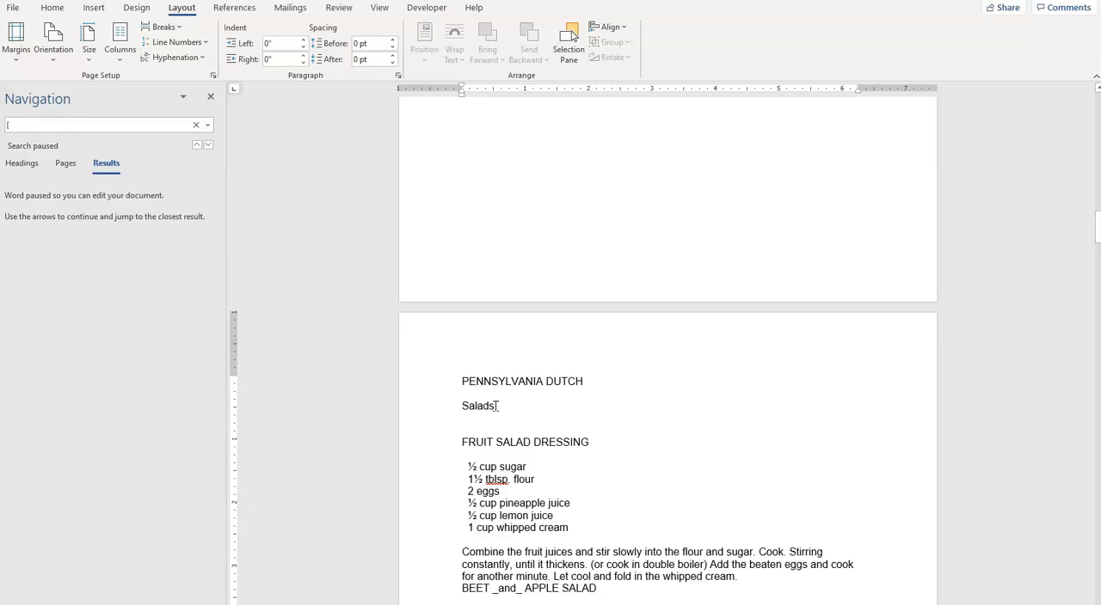
pyautogui.click(496, 406)
pyautogui.click(165, 26)
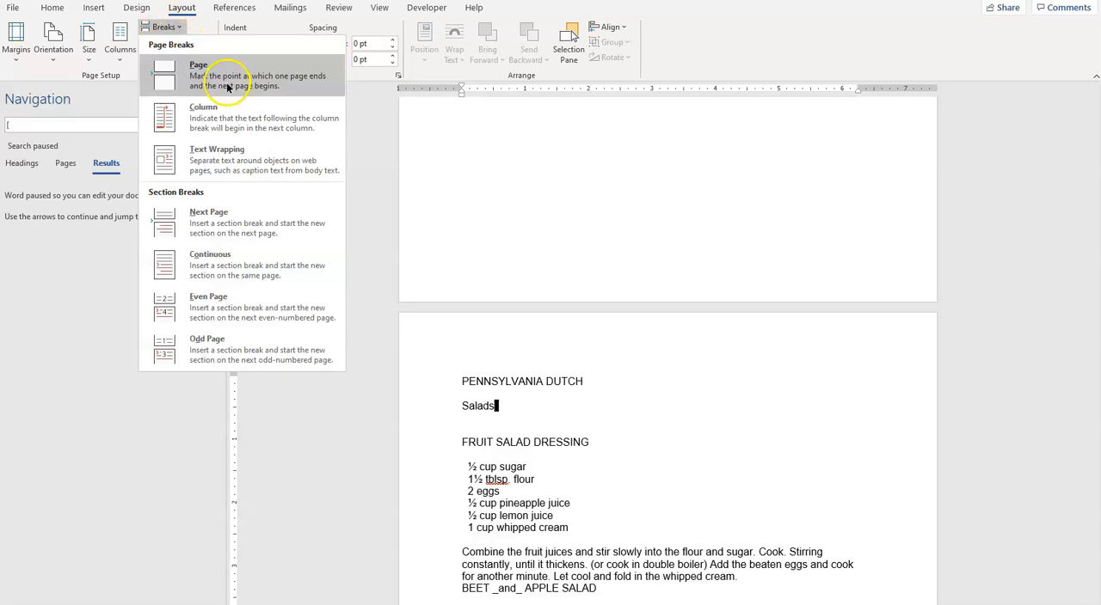
pyautogui.click(241, 222)
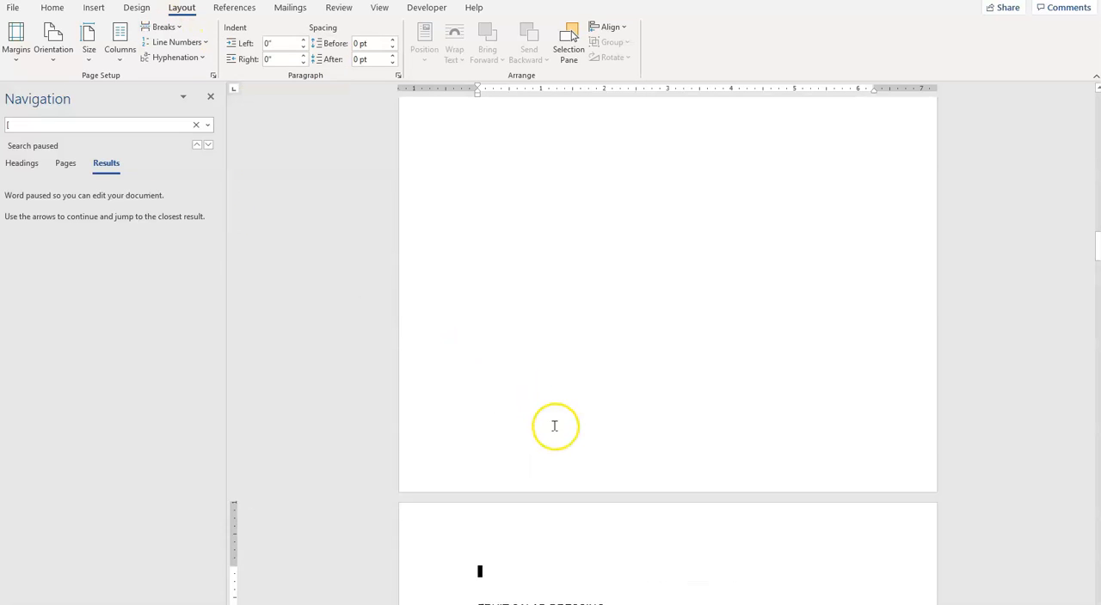
pyautogui.scroll(-3, 554, 424)
pyautogui.scroll(-3, 555, 424)
pyautogui.scroll(-3, 555, 424)
pyautogui.scroll(-3, 542, 400)
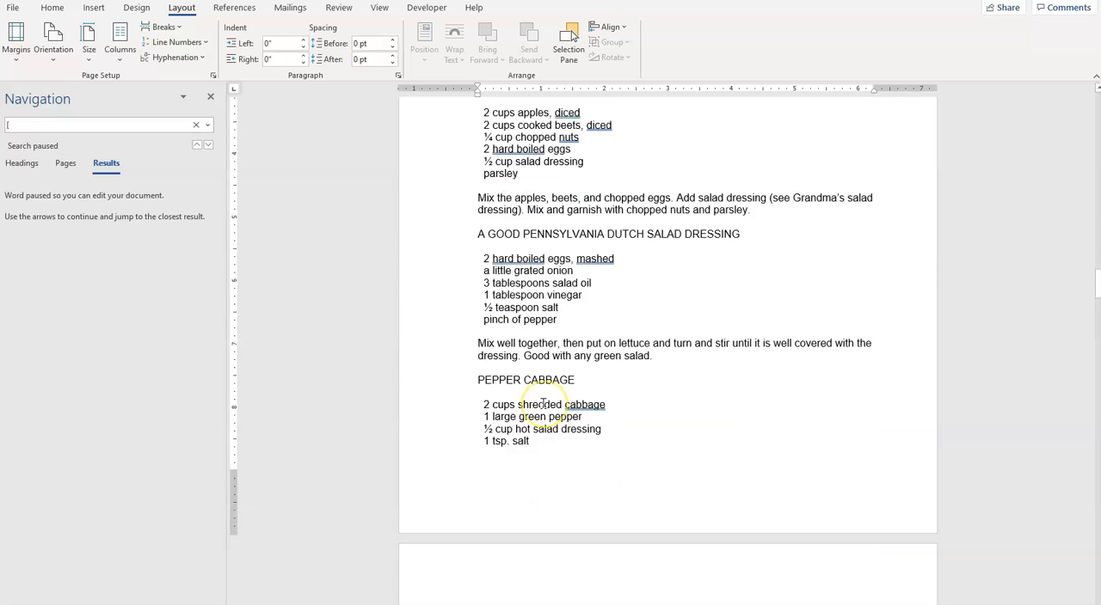
pyautogui.scroll(-3, 542, 400)
pyautogui.scroll(-3, 542, 400)
pyautogui.scroll(-3, 542, 400)
pyautogui.scroll(-3, 542, 400)
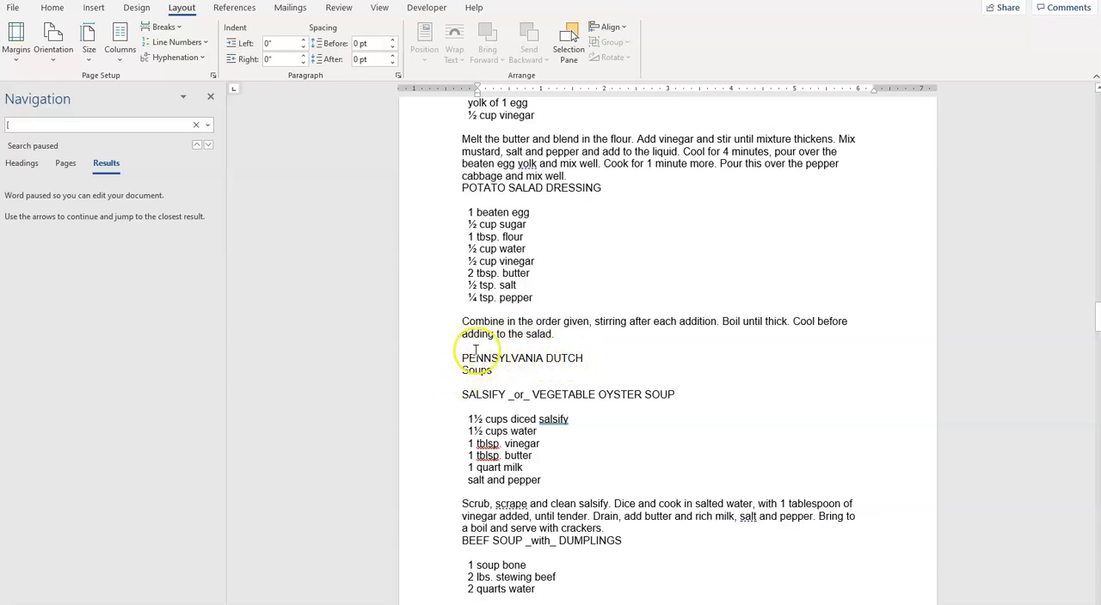
# Step: Insert next-page section breaks before and after the Soups chapter title
pyautogui.click(461, 358)
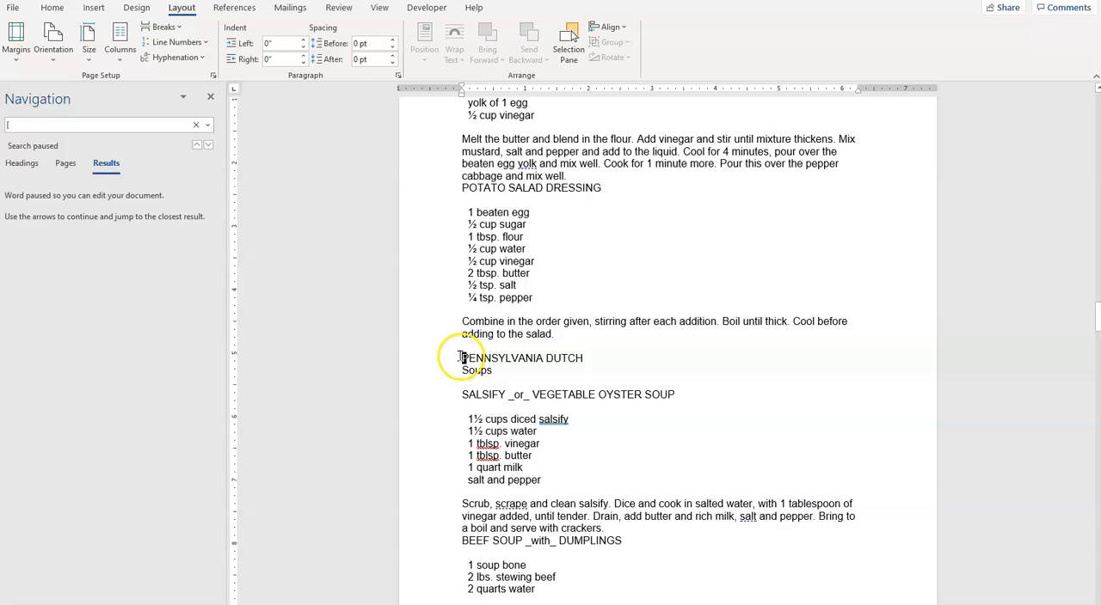
pyautogui.doubleClick(566, 334)
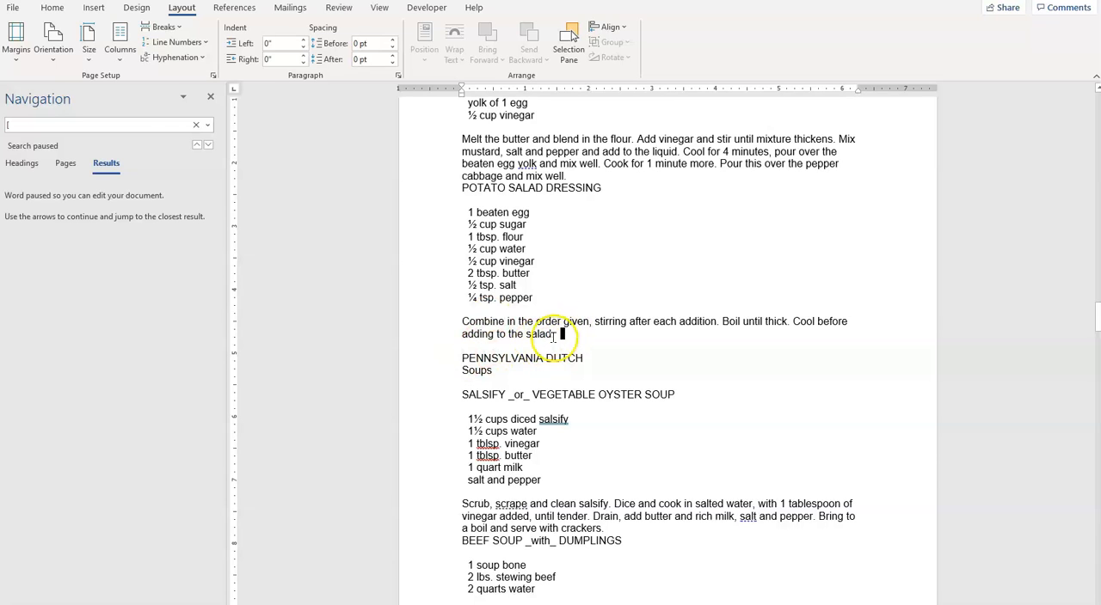
pyautogui.click(163, 27)
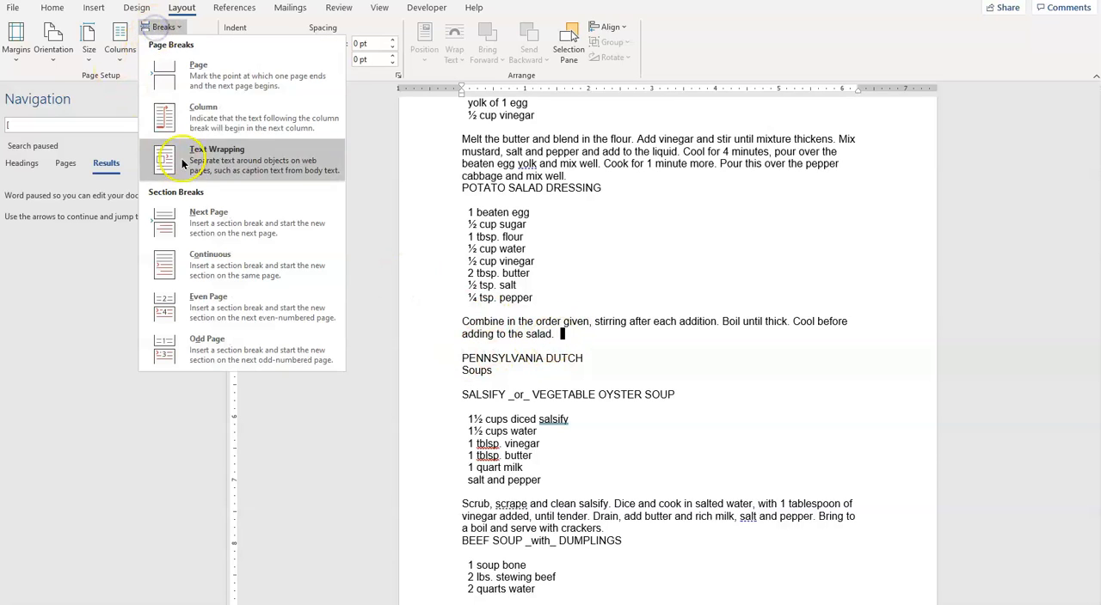
pyautogui.click(209, 222)
pyautogui.scroll(-2, 509, 430)
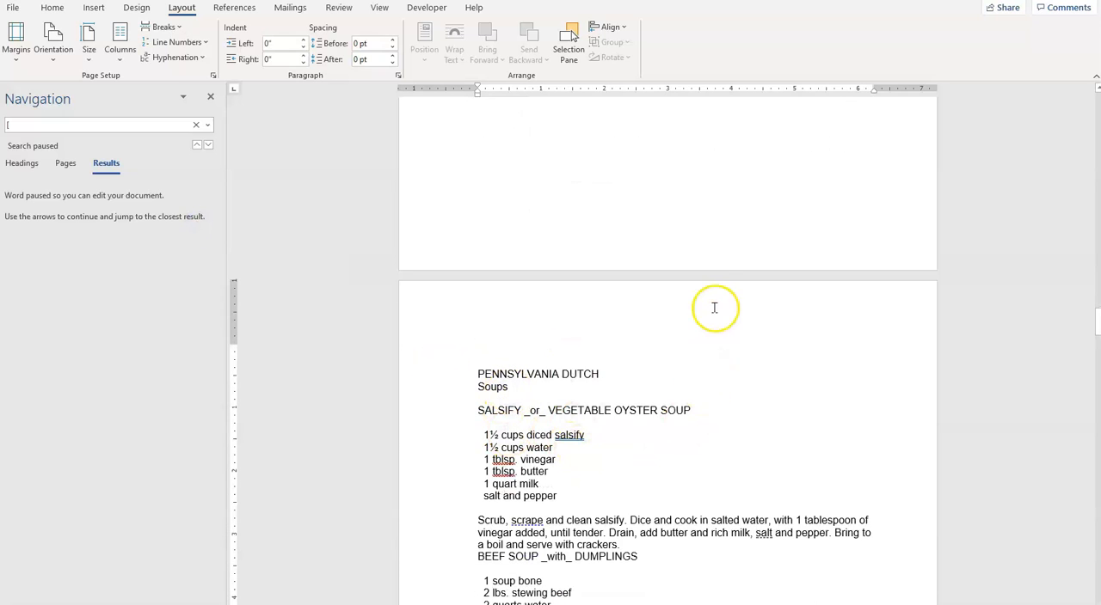
pyautogui.click(177, 28)
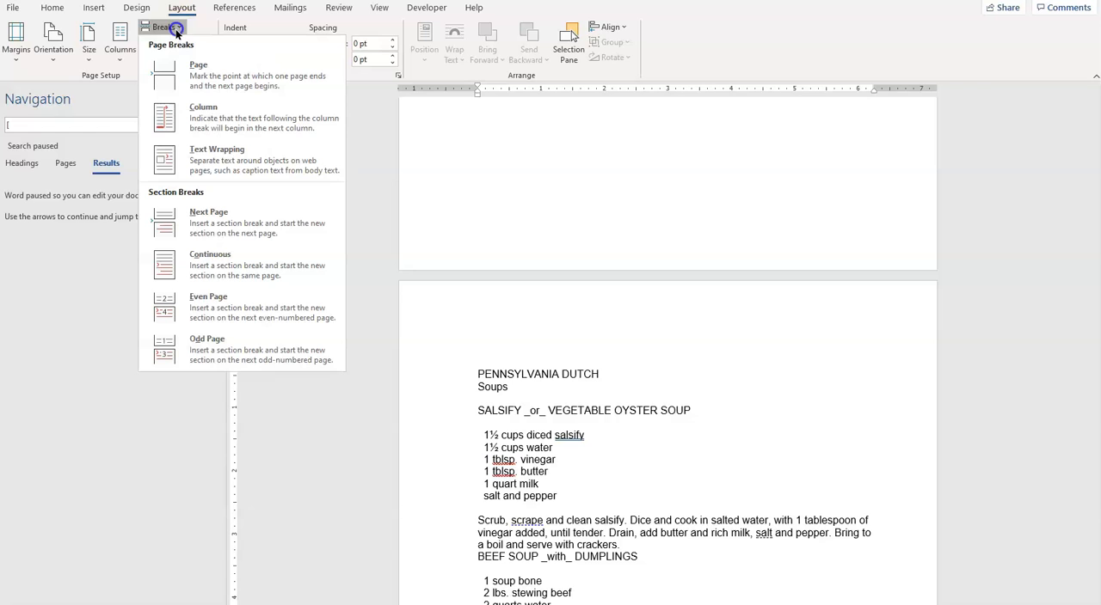
pyautogui.click(224, 223)
pyautogui.scroll(-5, 474, 421)
pyautogui.scroll(-5, 475, 421)
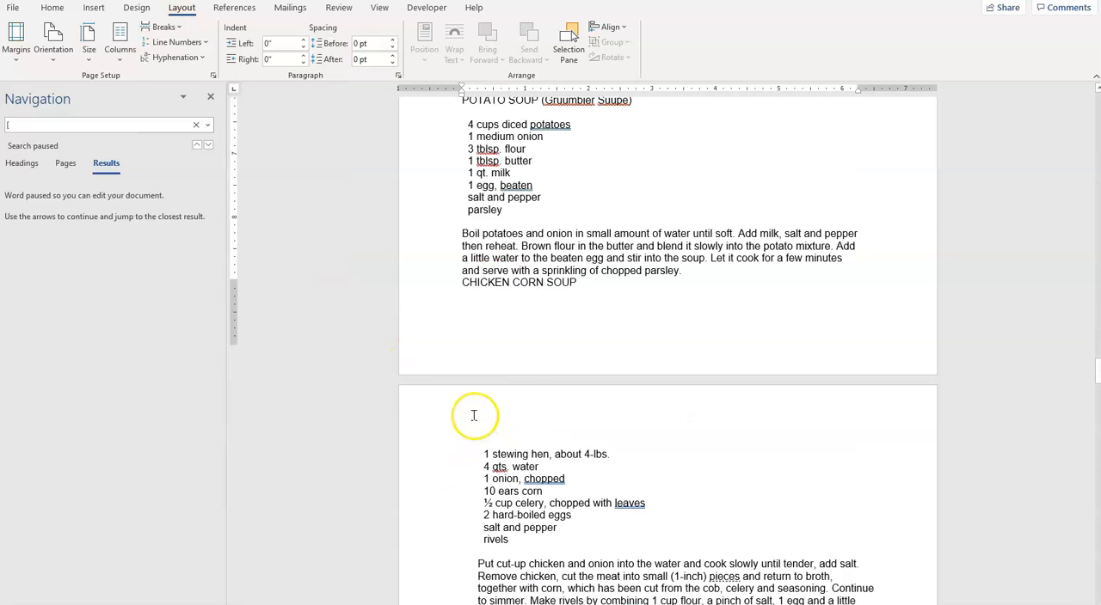
pyautogui.scroll(-3, 475, 422)
pyautogui.scroll(-3, 472, 418)
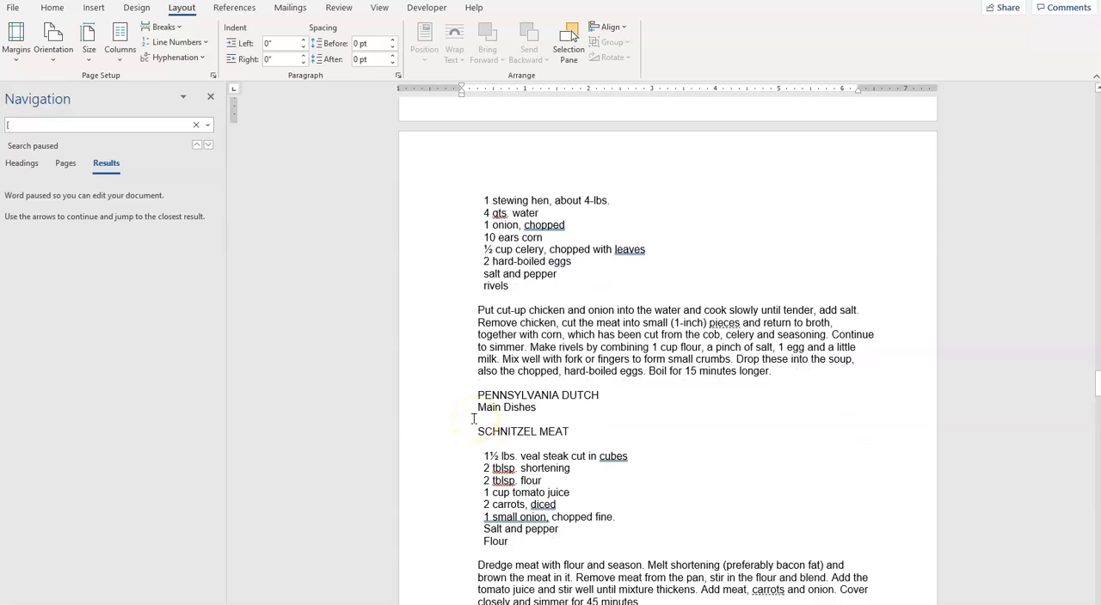
pyautogui.scroll(-3, 472, 419)
pyautogui.scroll(-2, 472, 419)
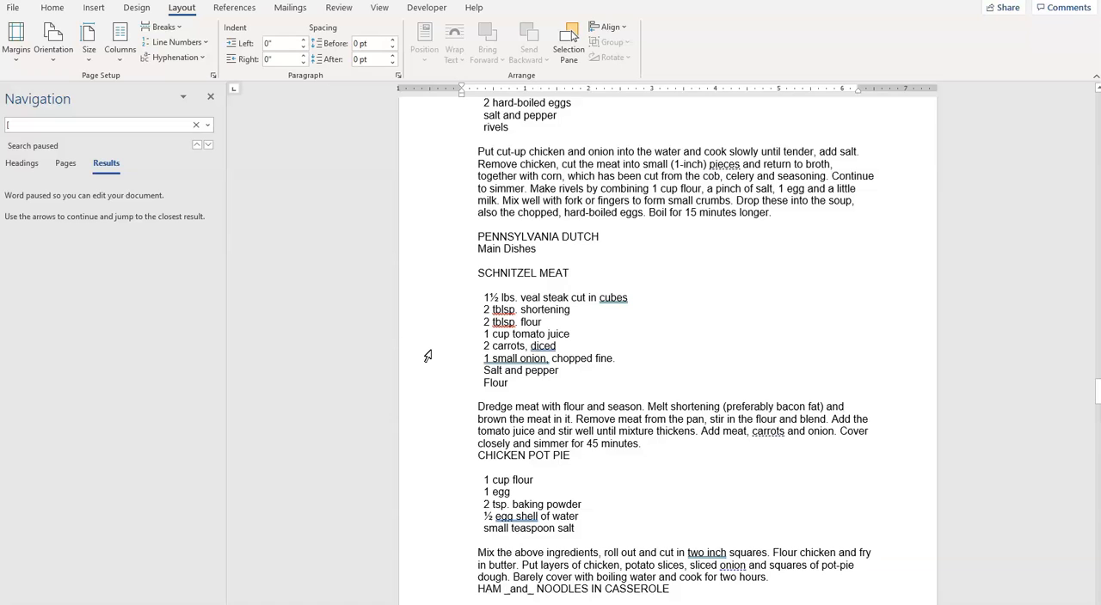
pyautogui.scroll(-10, 428, 355)
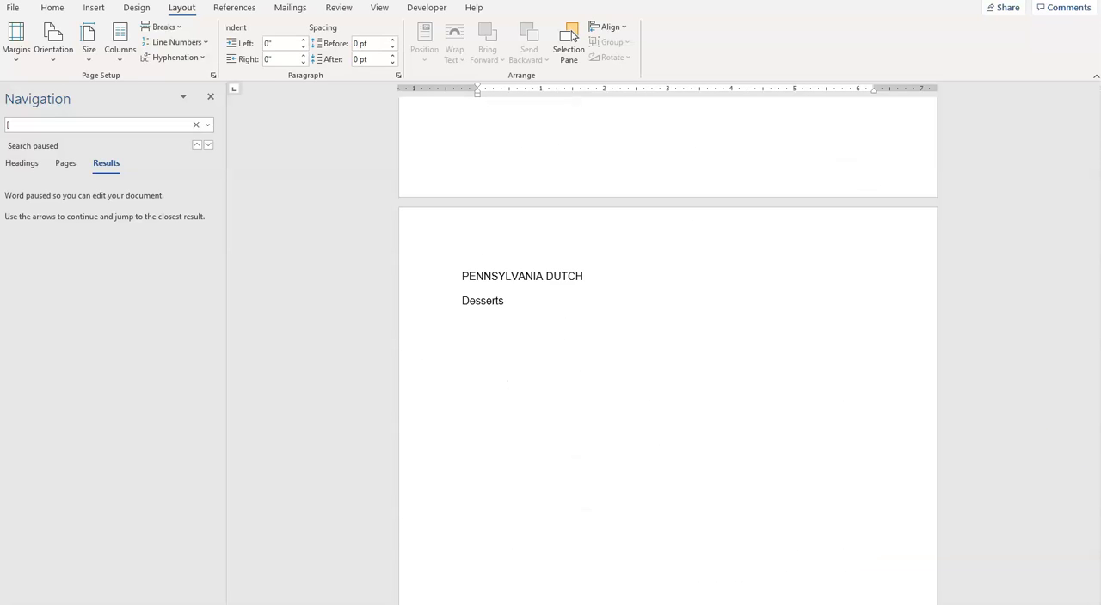
pyautogui.scroll(5, 697, 337)
pyautogui.scroll(3, 709, 326)
pyautogui.scroll(5, 709, 327)
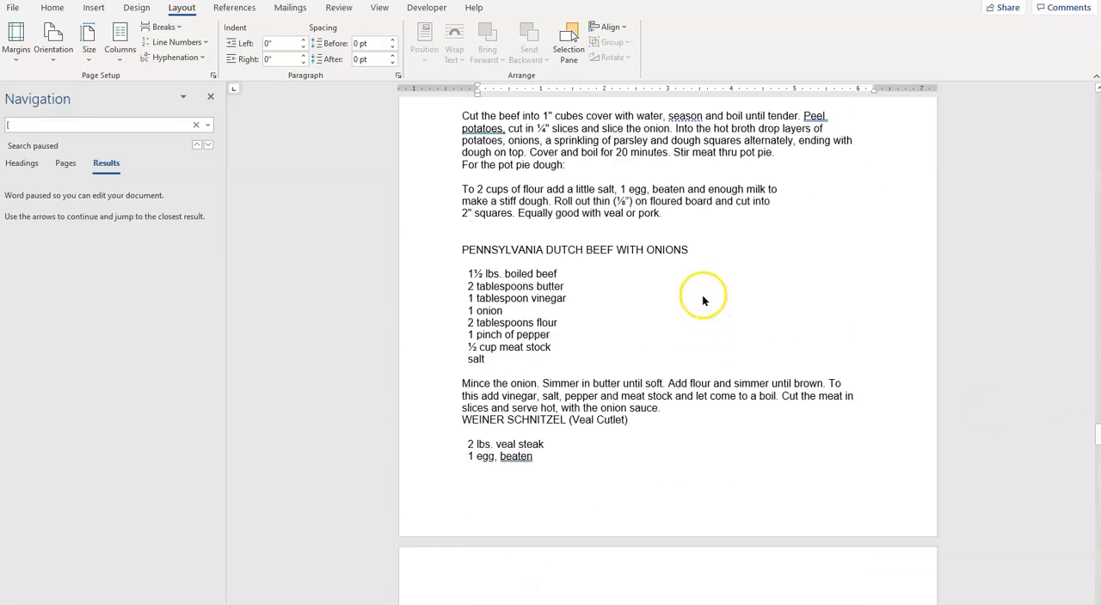
pyautogui.scroll(5, 705, 301)
pyautogui.scroll(5, 705, 275)
pyautogui.scroll(5, 712, 271)
pyautogui.scroll(5, 711, 272)
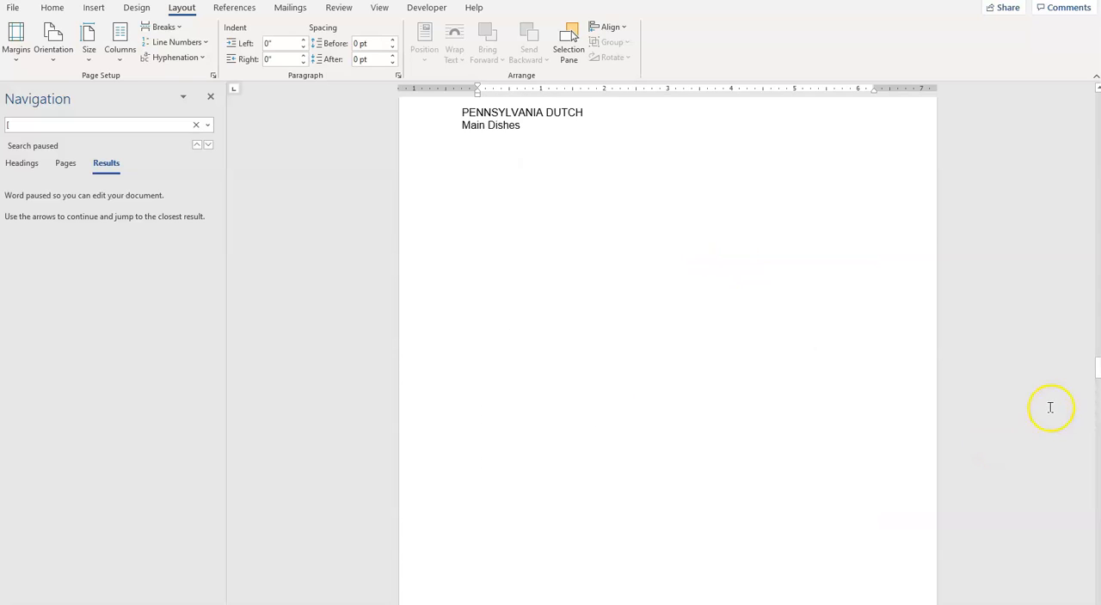
pyautogui.moveTo(1094, 369)
pyautogui.mouseDown()
pyautogui.moveTo(1072, 176)
pyautogui.moveTo(1071, 219)
pyautogui.mouseUp()
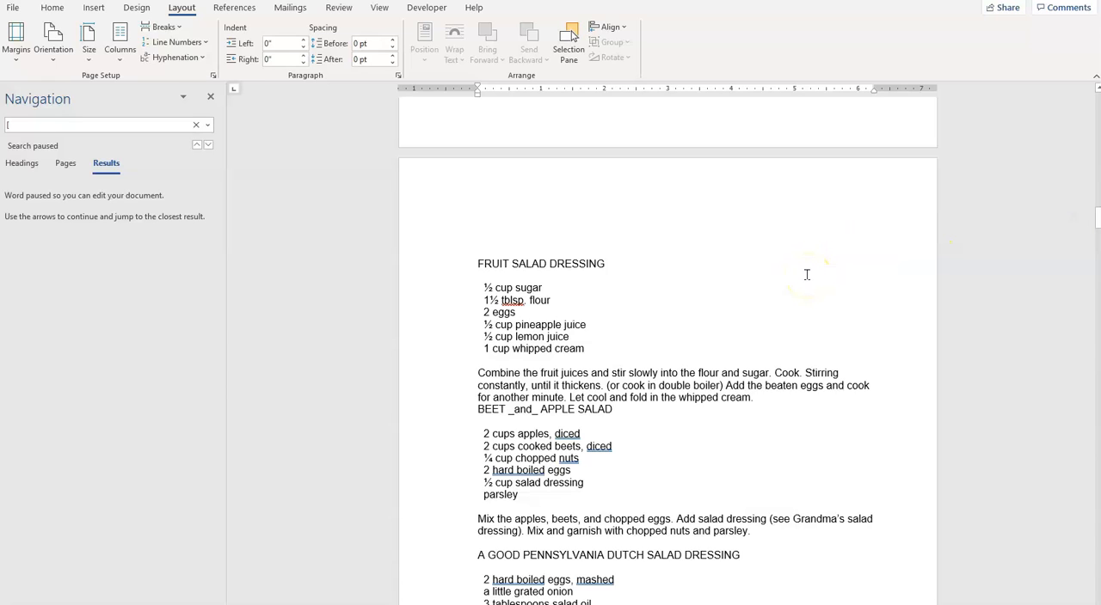
# Step: Insert a page break before BEET _and_ APPLE SALAD so it starts a new page
pyautogui.click(763, 205)
pyautogui.click(479, 409)
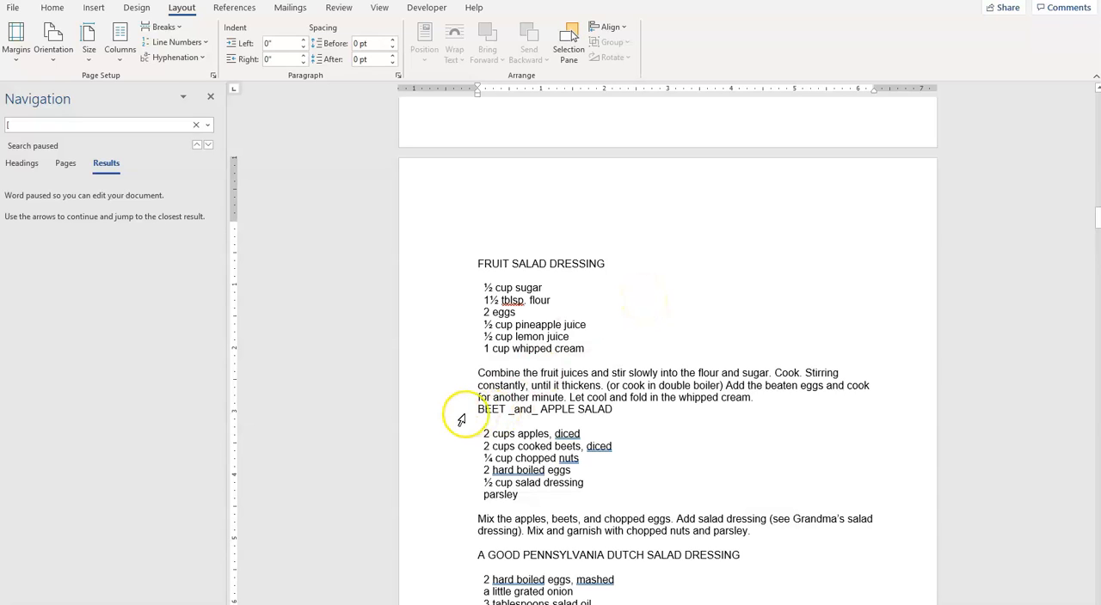
pyautogui.click(757, 397)
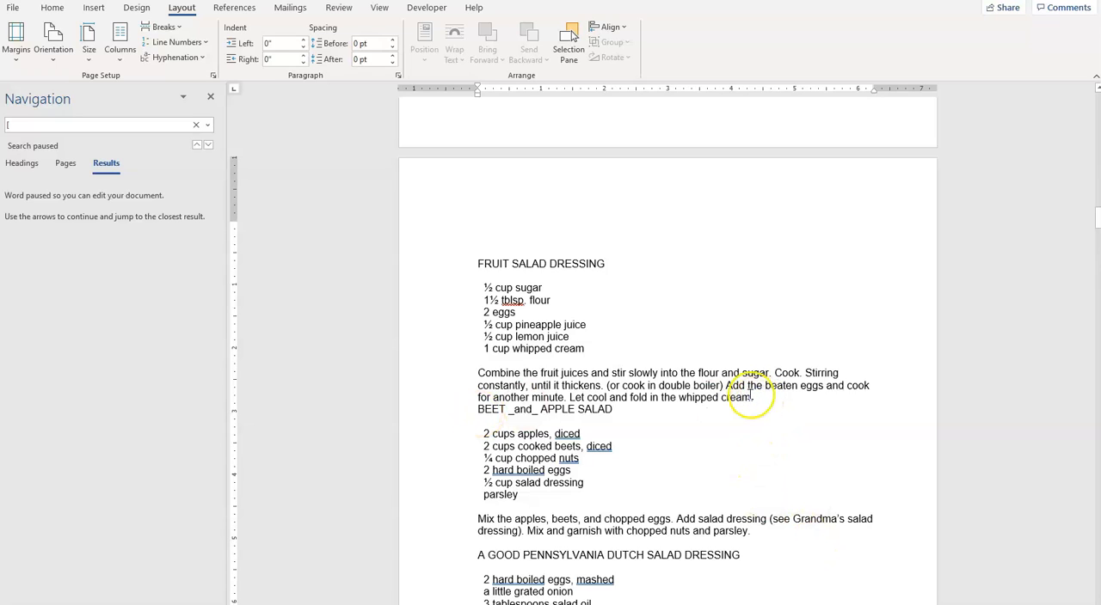
pyautogui.click(478, 409)
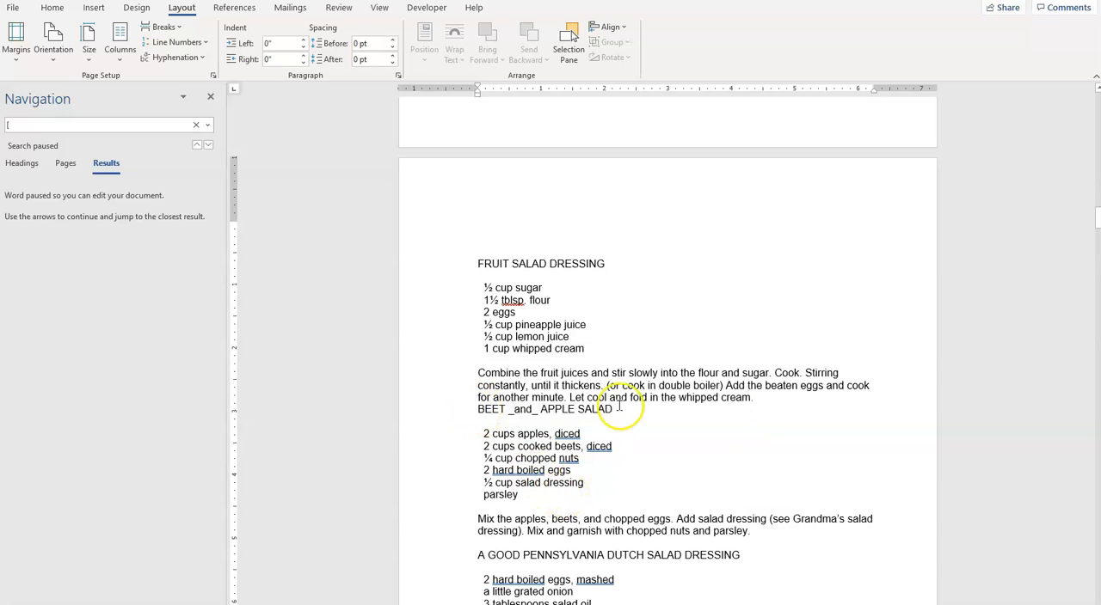
pyautogui.click(154, 30)
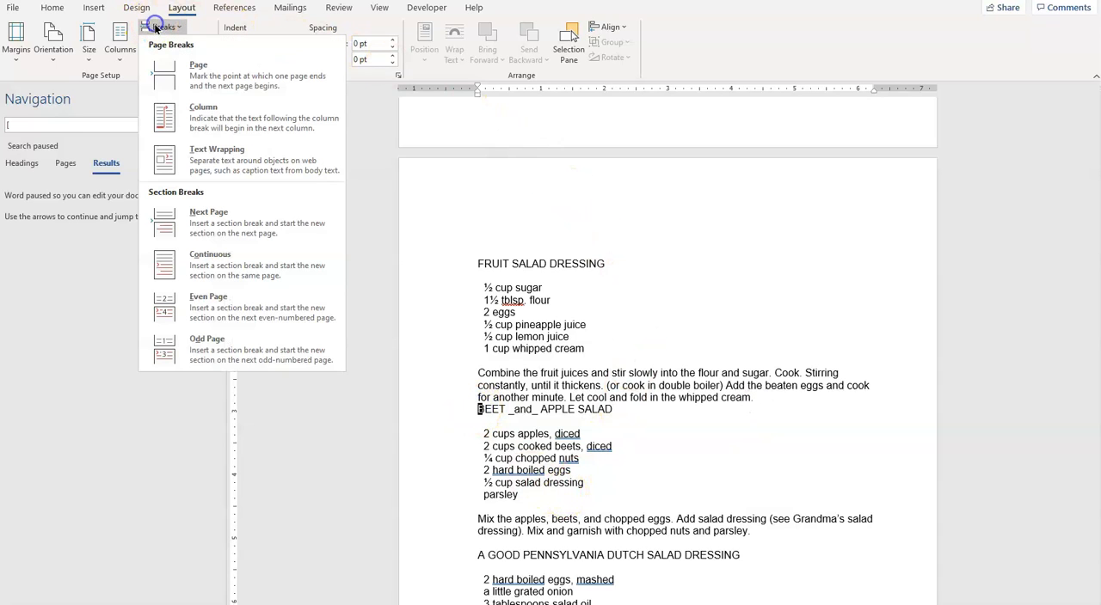
pyautogui.click(248, 82)
pyautogui.scroll(3, 674, 435)
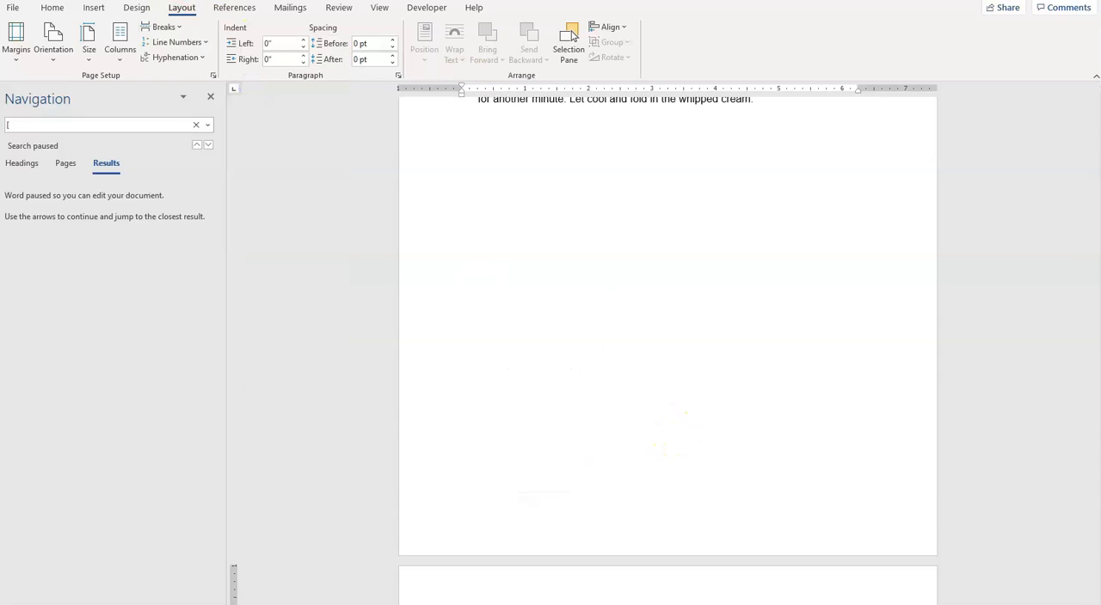
pyautogui.click(52, 8)
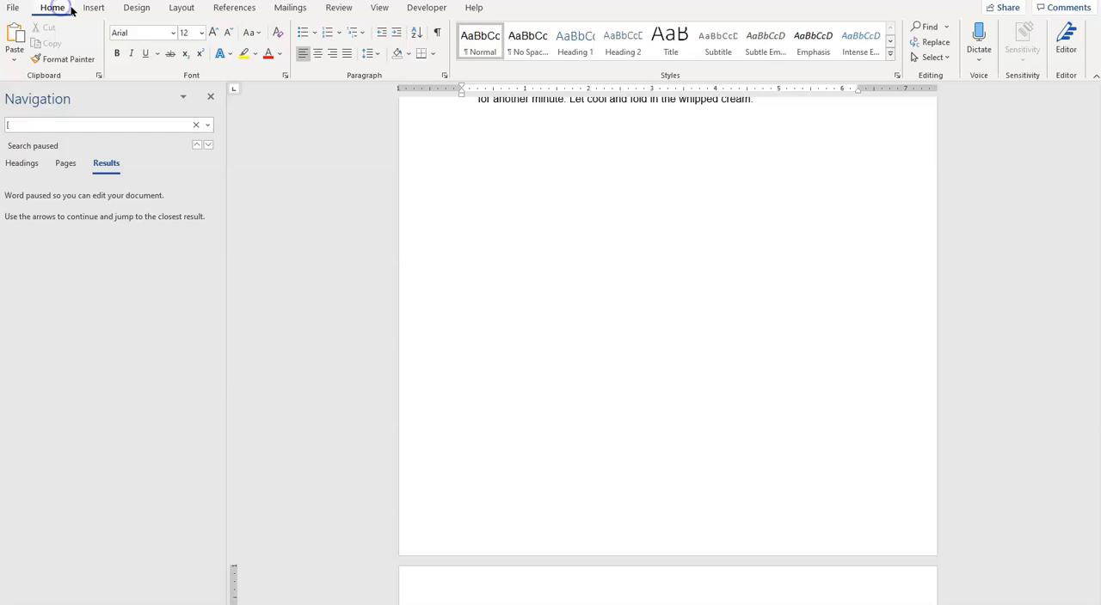
pyautogui.click(437, 33)
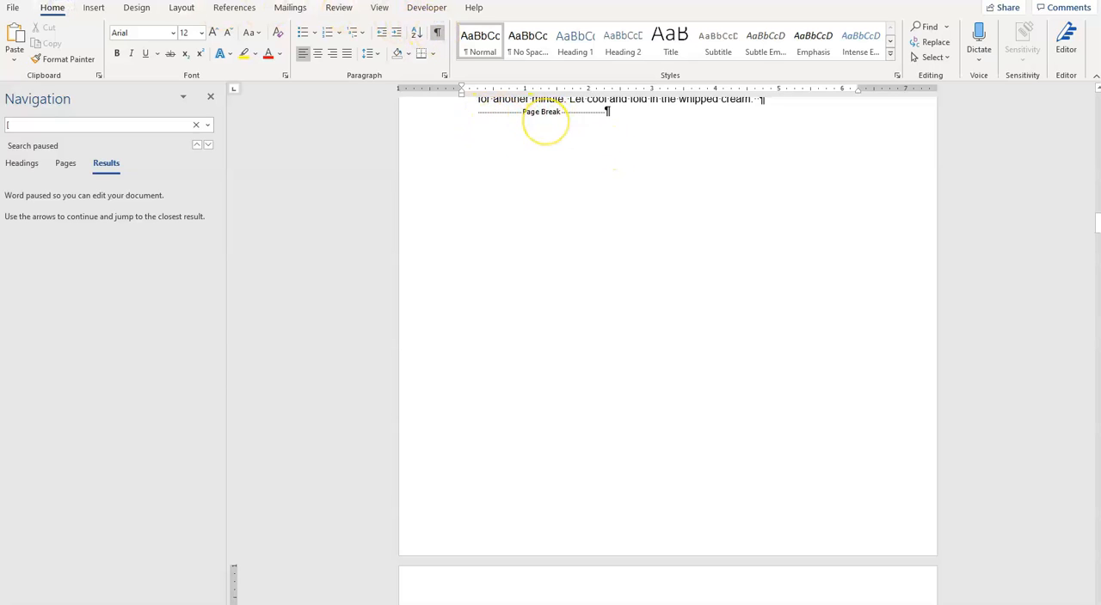
pyautogui.click(437, 33)
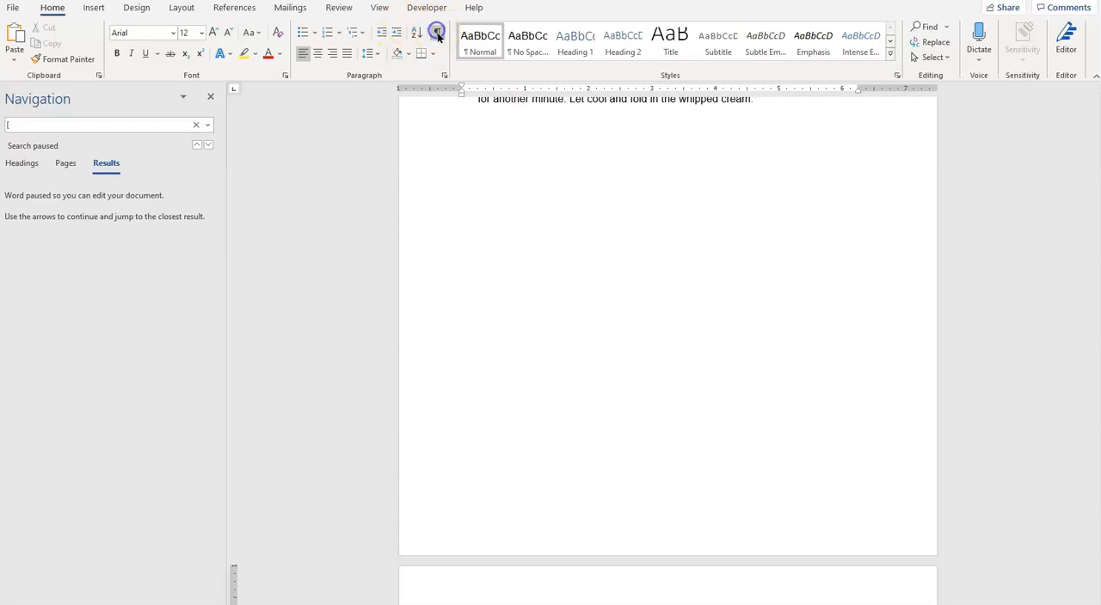
pyautogui.scroll(-3, 648, 343)
pyautogui.scroll(-2, 648, 343)
pyautogui.scroll(-2, 648, 343)
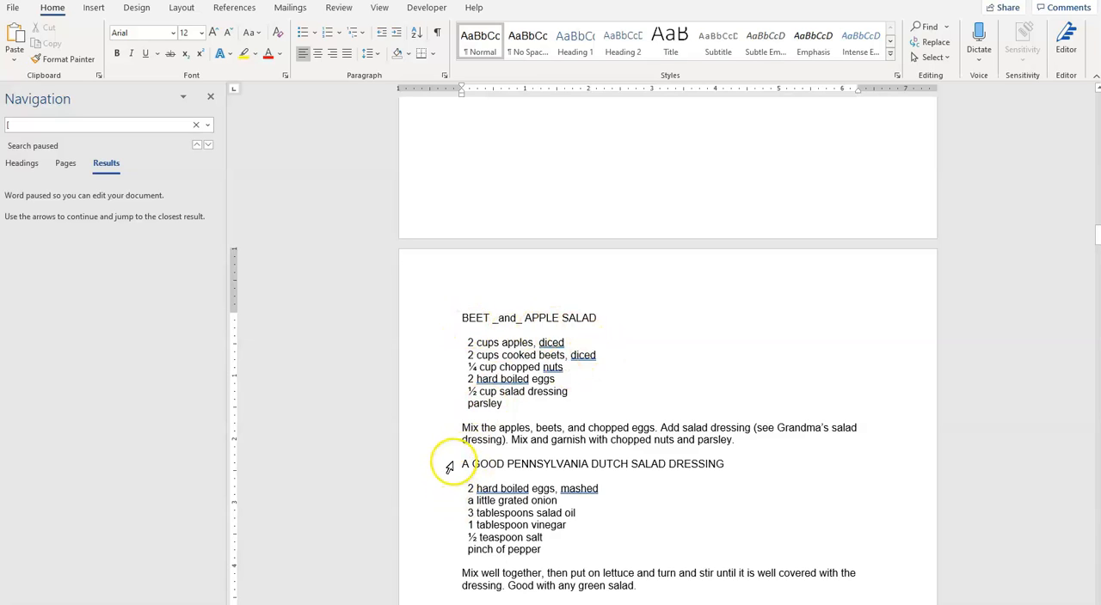
pyautogui.scroll(-1, 616, 497)
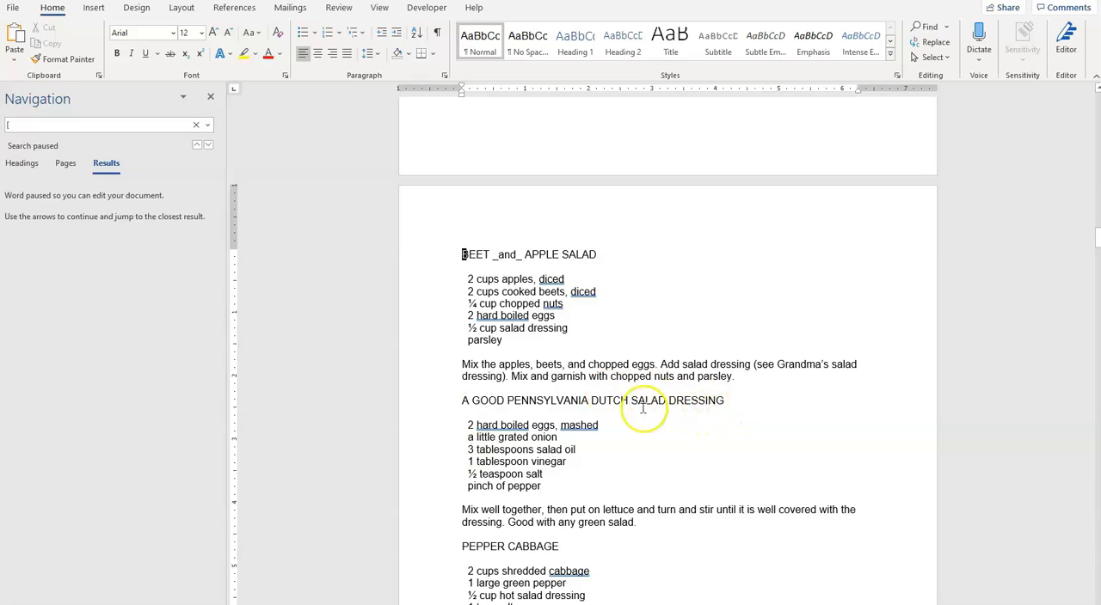
# Step: Insert a page break before the A Good Pennsylvania Dutch Salad Dressing heading and verify with formatting marks
pyautogui.doubleClick(464, 401)
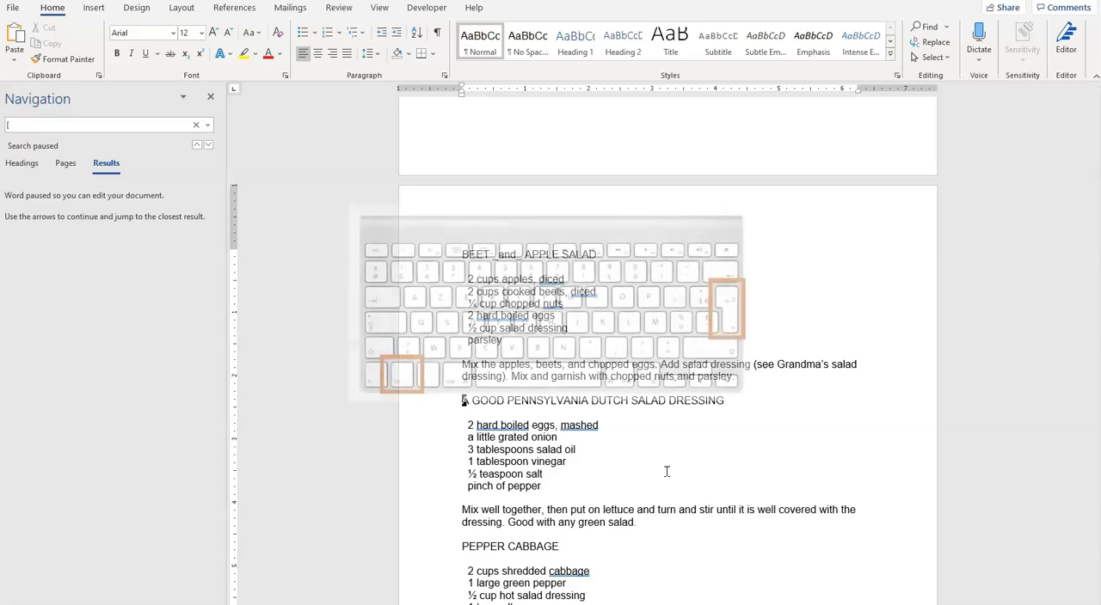
pyautogui.hotkey('ctrl', 'Return')
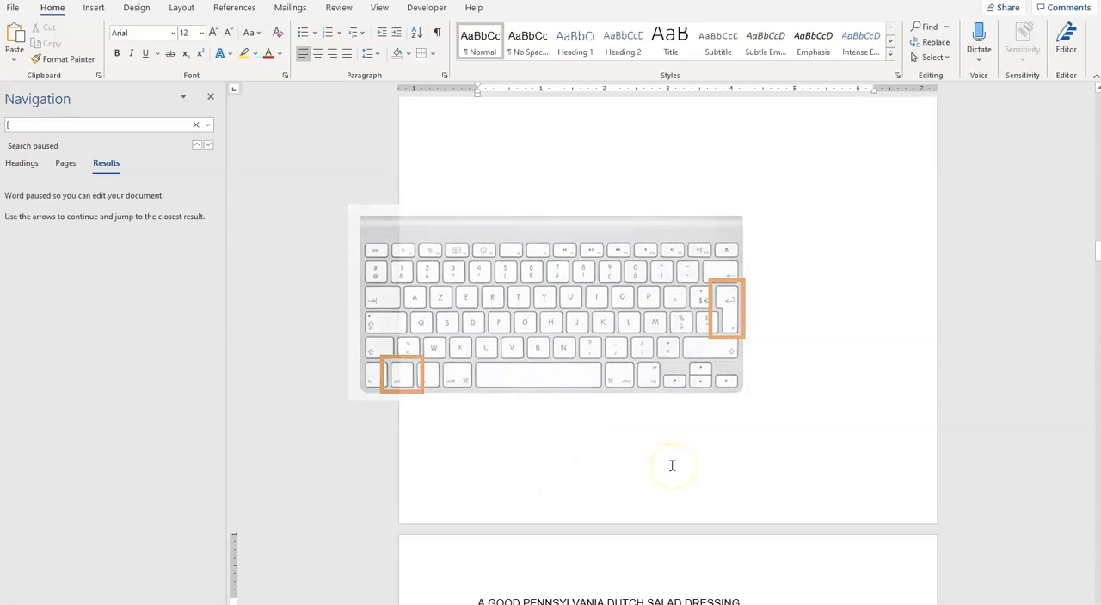
pyautogui.scroll(-3, 665, 472)
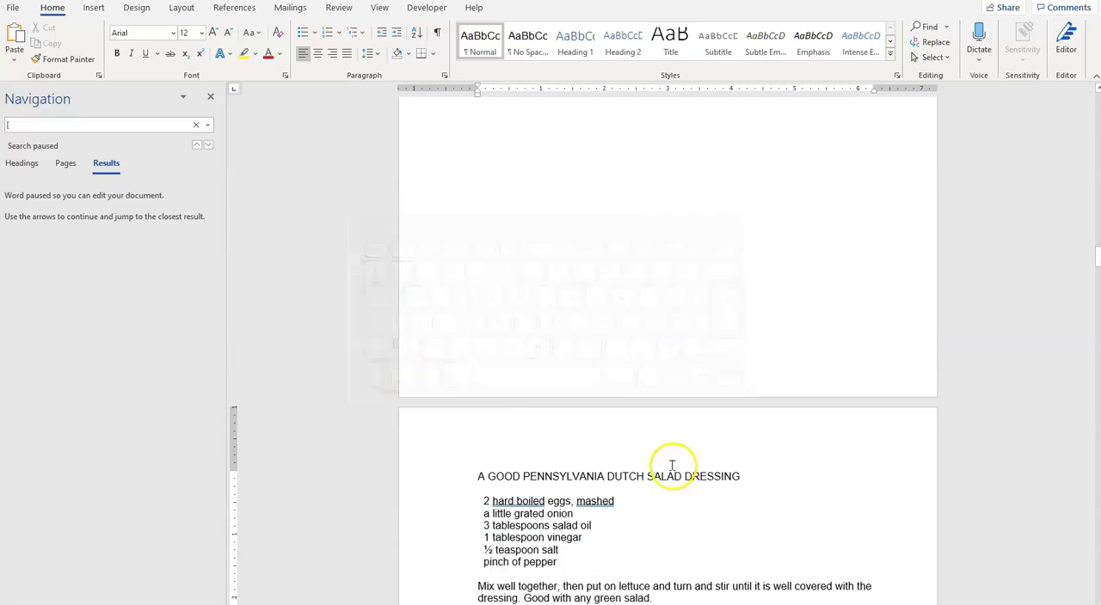
pyautogui.click(437, 34)
pyautogui.scroll(2, 536, 254)
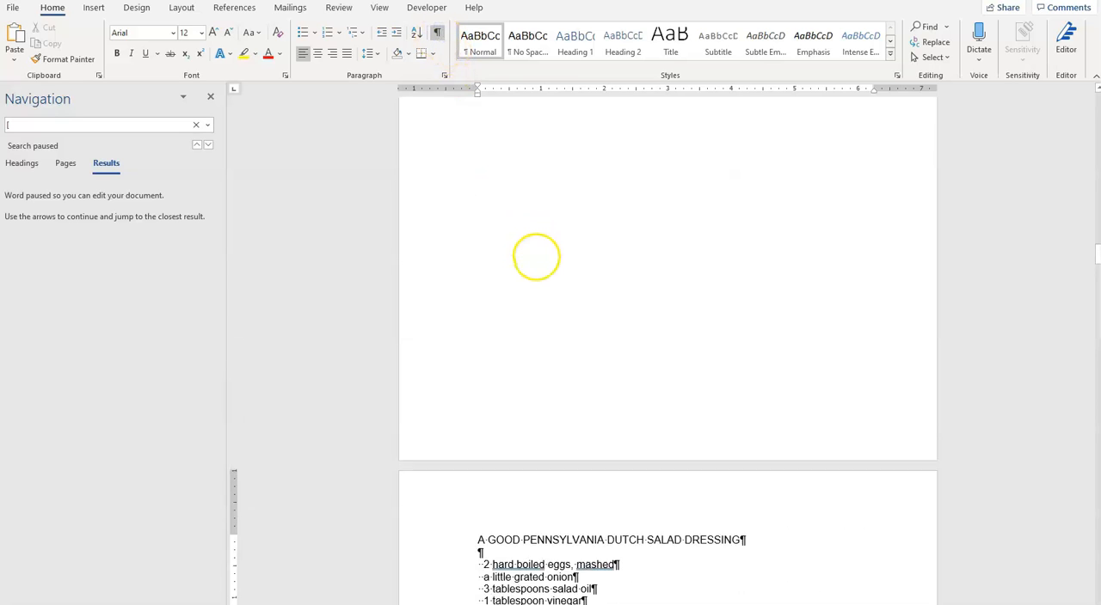
pyautogui.scroll(2, 536, 253)
pyautogui.scroll(2, 536, 254)
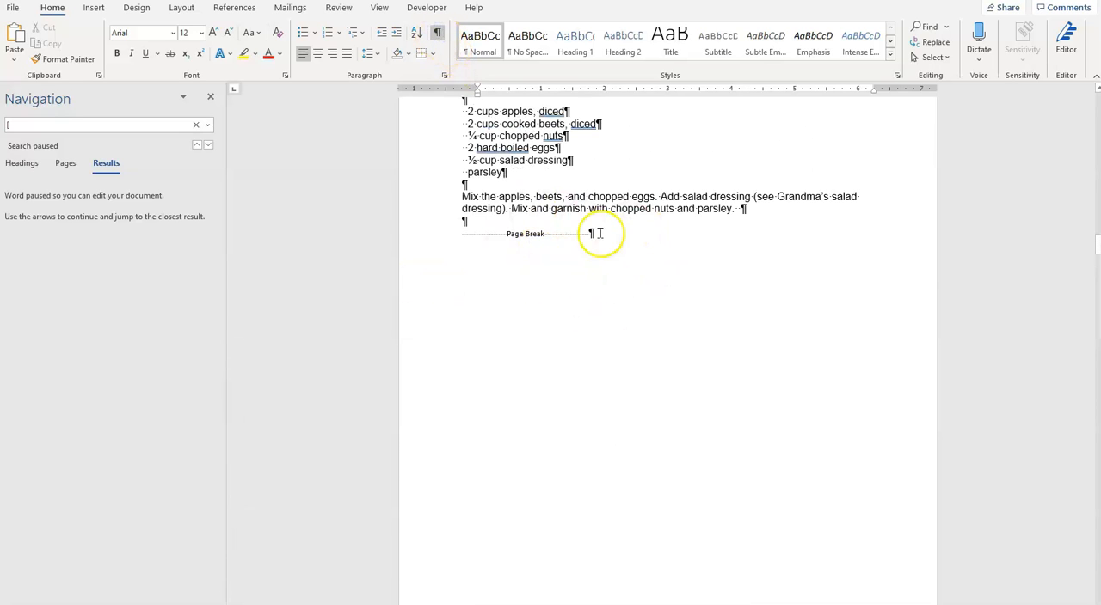
pyautogui.click(437, 33)
pyautogui.scroll(-3, 628, 413)
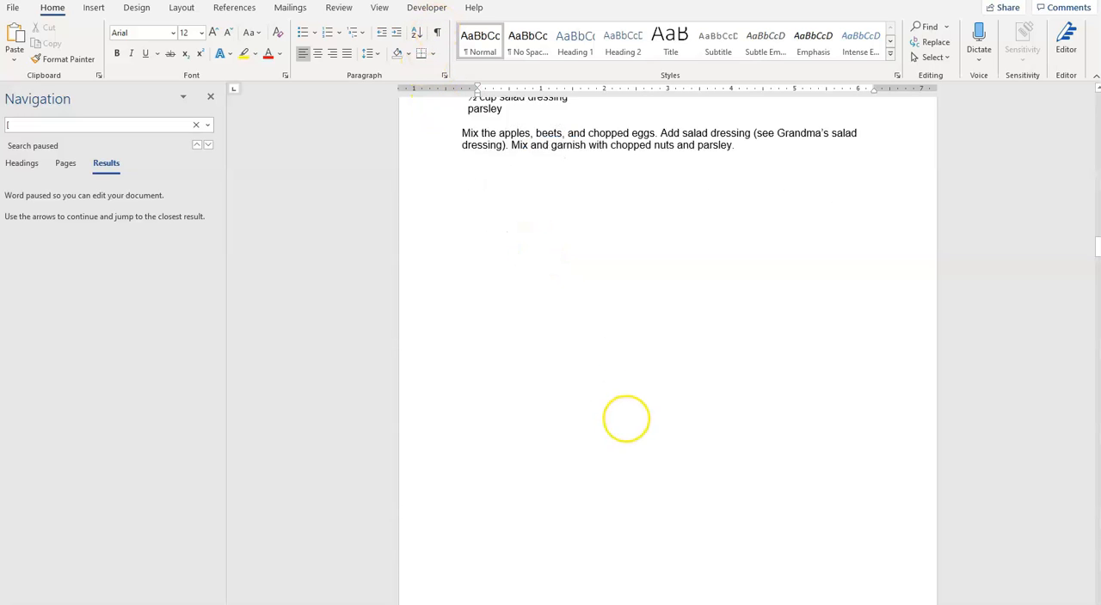
pyautogui.scroll(-3, 628, 412)
pyautogui.scroll(-3, 628, 413)
pyautogui.scroll(-1, 628, 404)
pyautogui.scroll(-2, 619, 405)
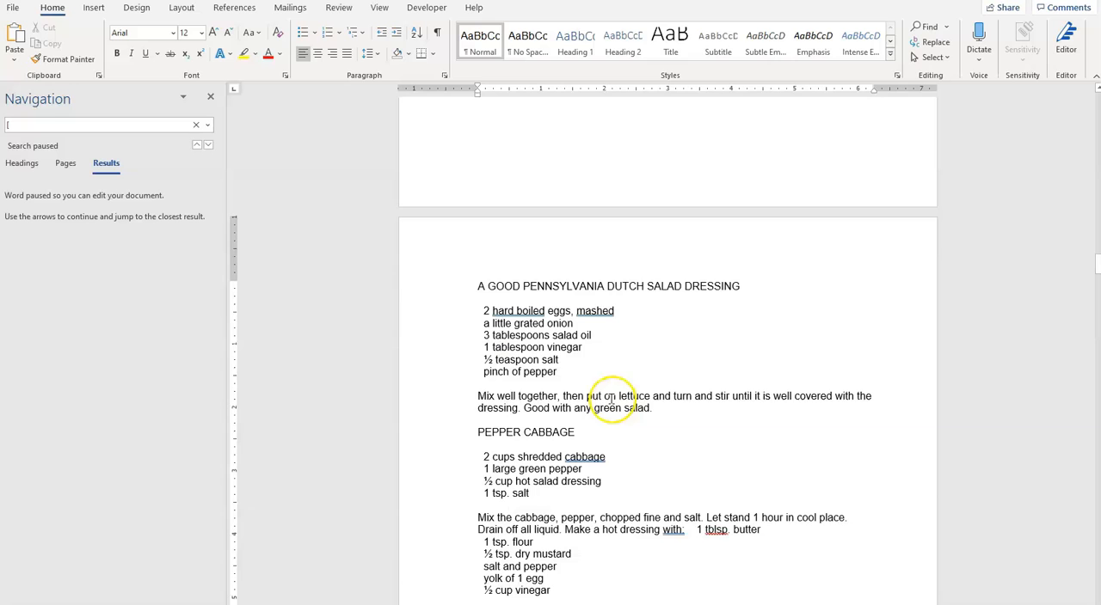
# Step: Insert a page break so PEPPER CABBAGE begins on its own page
pyautogui.click(479, 431)
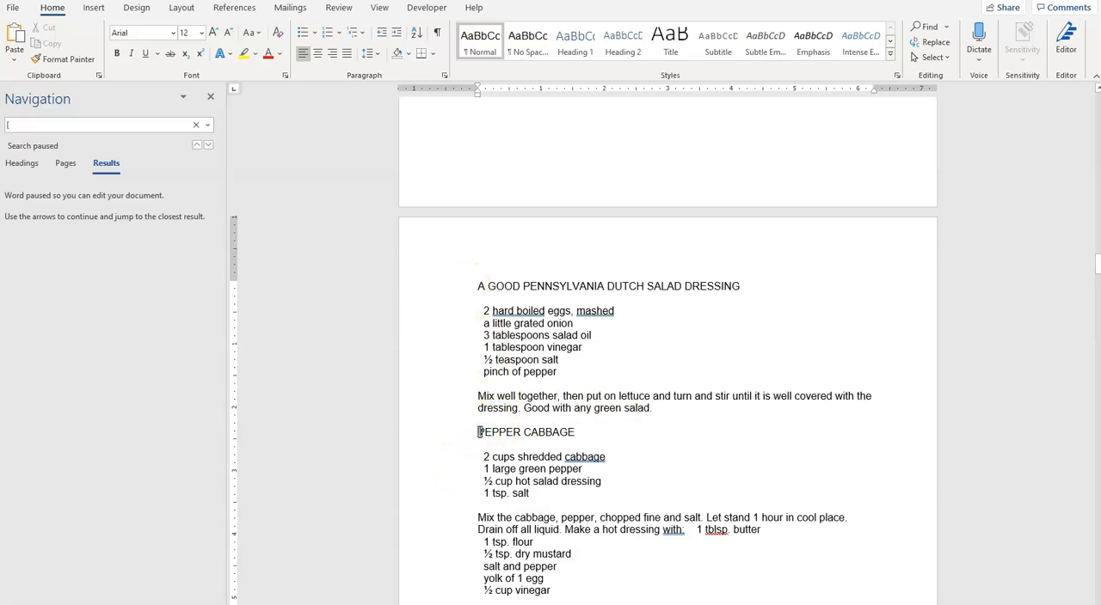
pyautogui.hotkey('ctrl', 'Return')
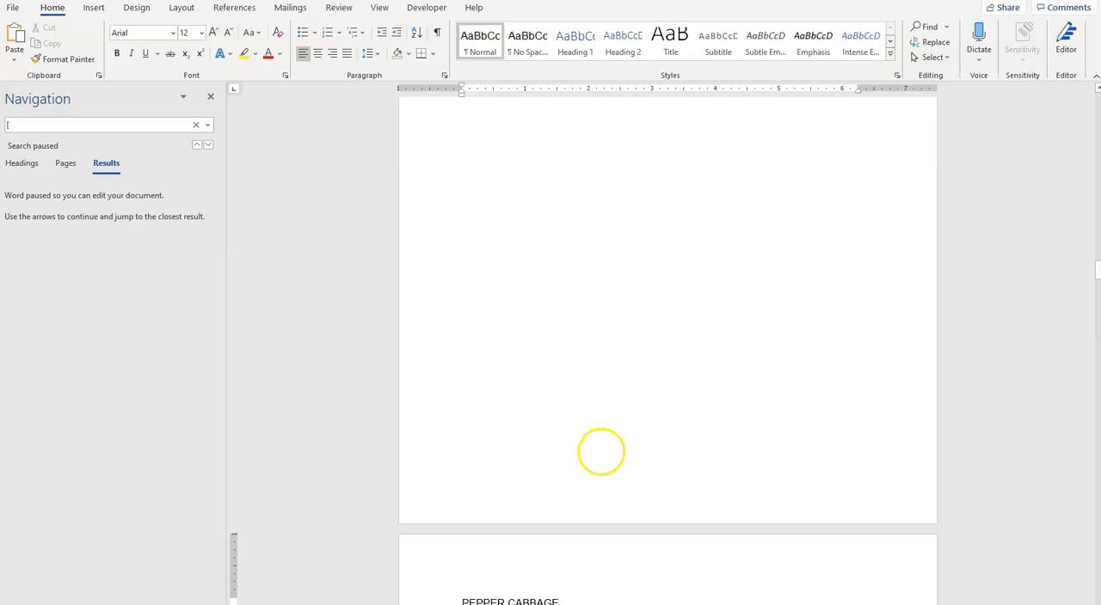